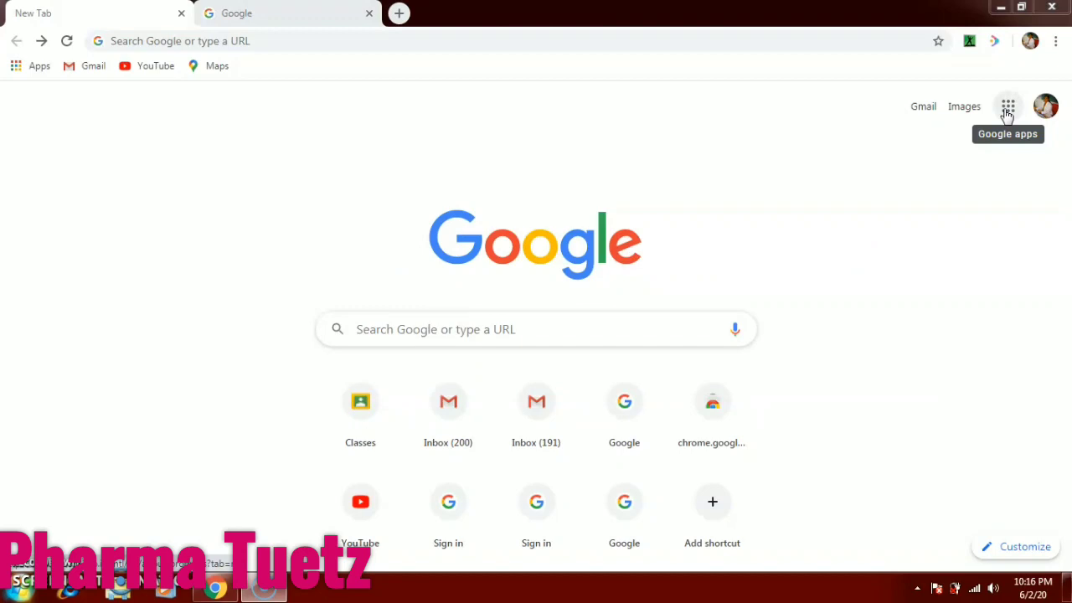
- Open Google Classroom from the list of Google apps
{"action": "left_click", "coordinate": [1007, 109]}
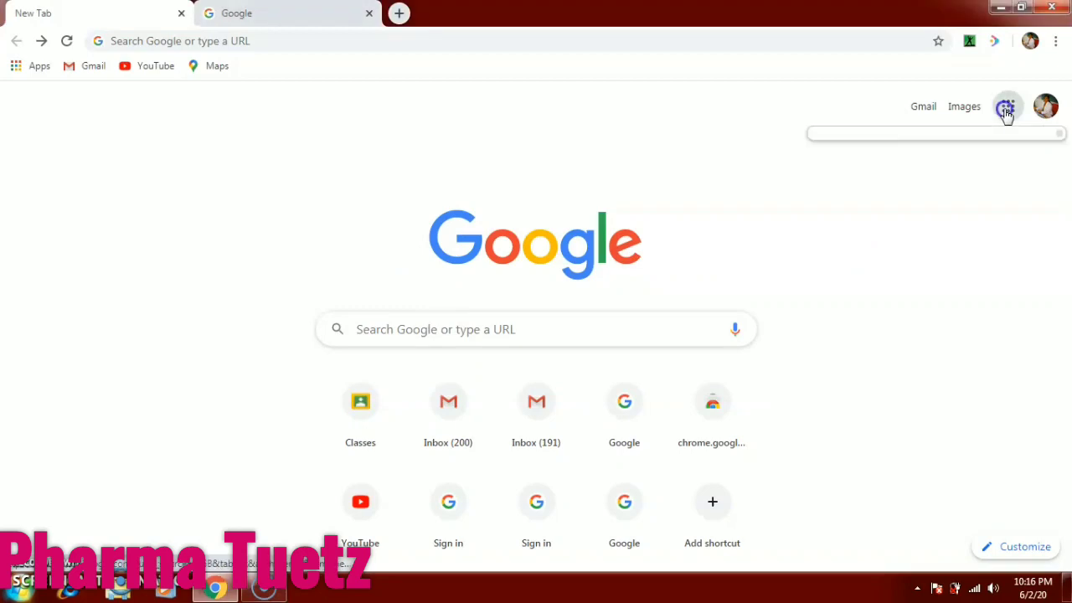
{"action": "right_click", "coordinate": [1005, 109]}
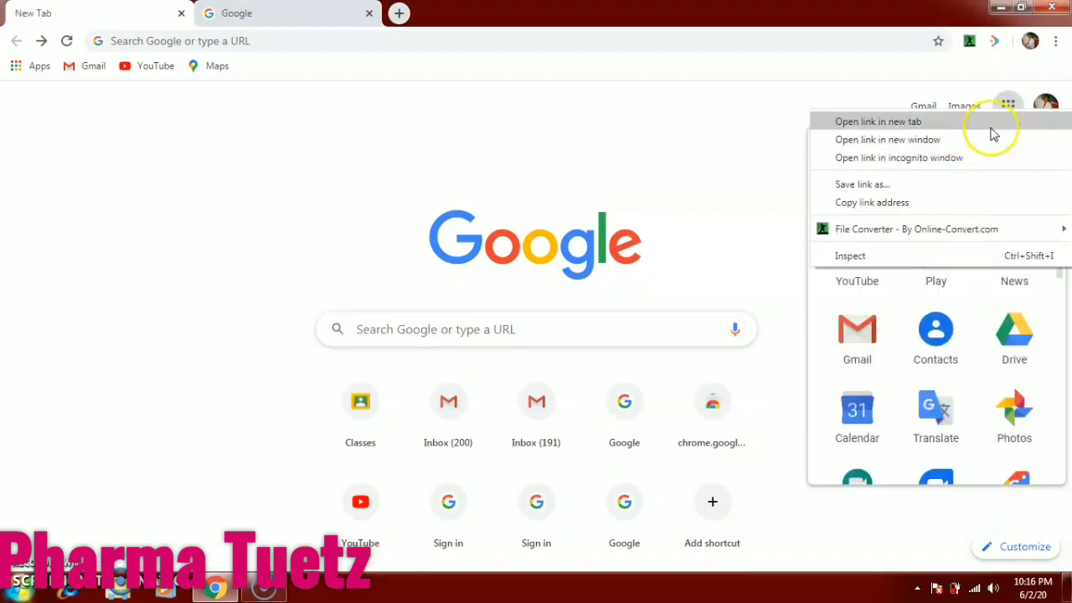
{"action": "left_click", "coordinate": [780, 243]}
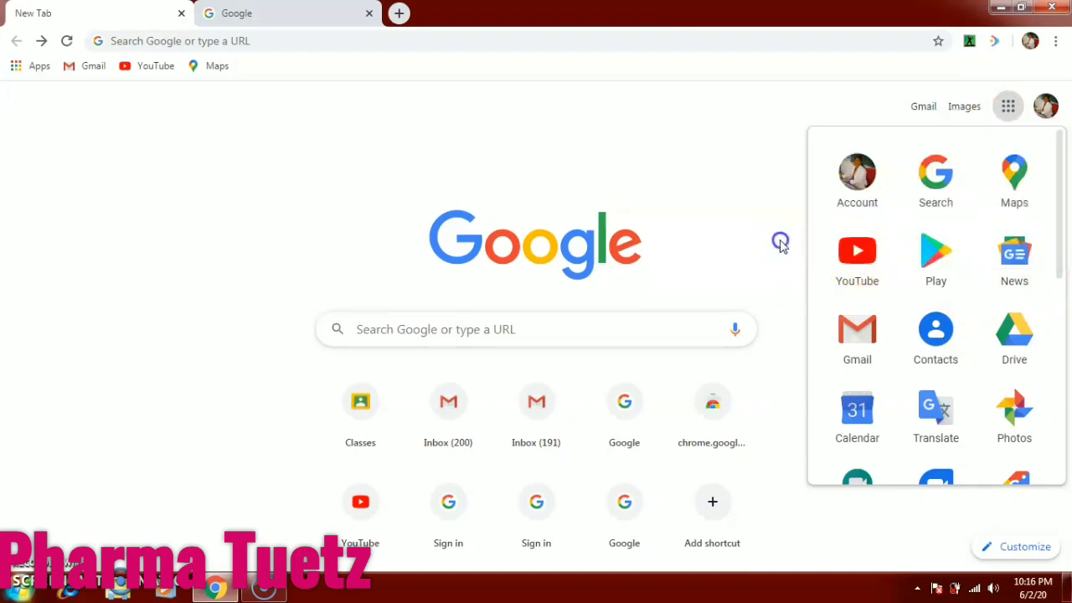
{"action": "left_click_drag", "start_coordinate": [1060, 175], "coordinate": [1066, 324]}
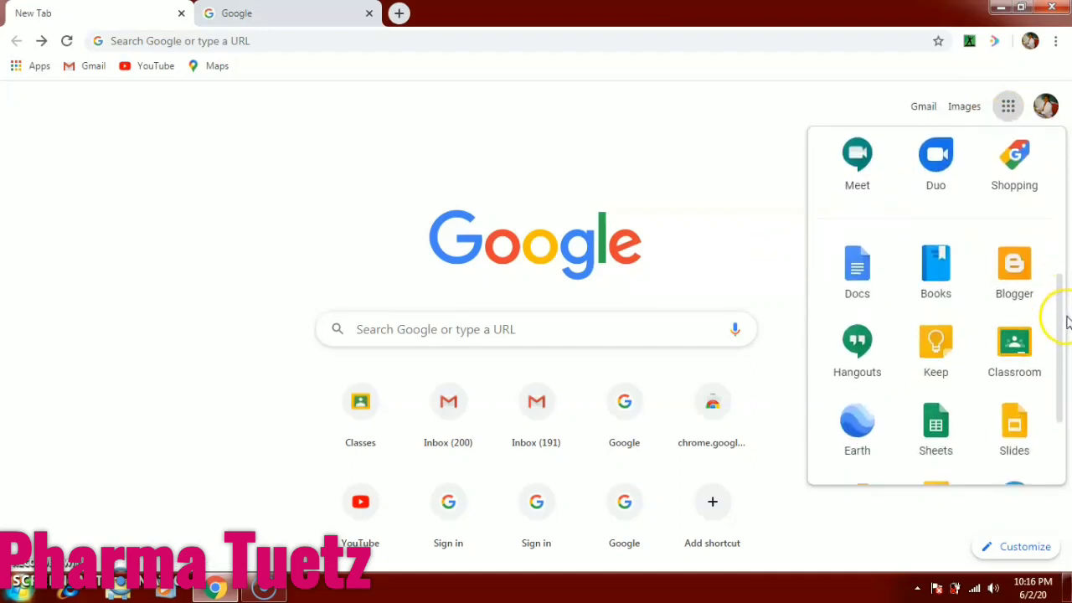
{"action": "left_click", "coordinate": [1015, 356]}
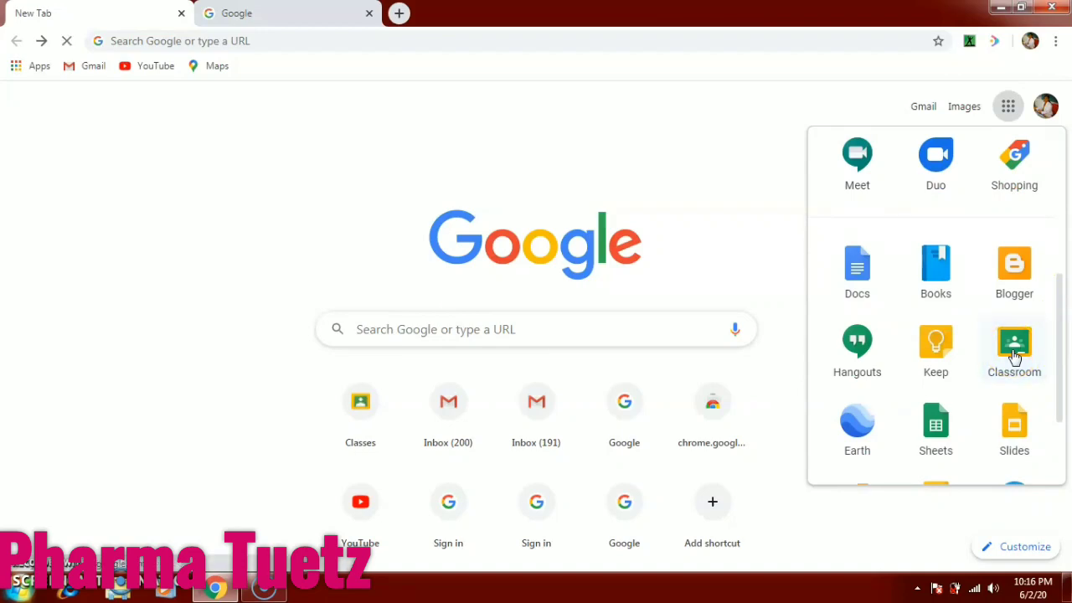
{"action": "left_click", "coordinate": [1015, 356]}
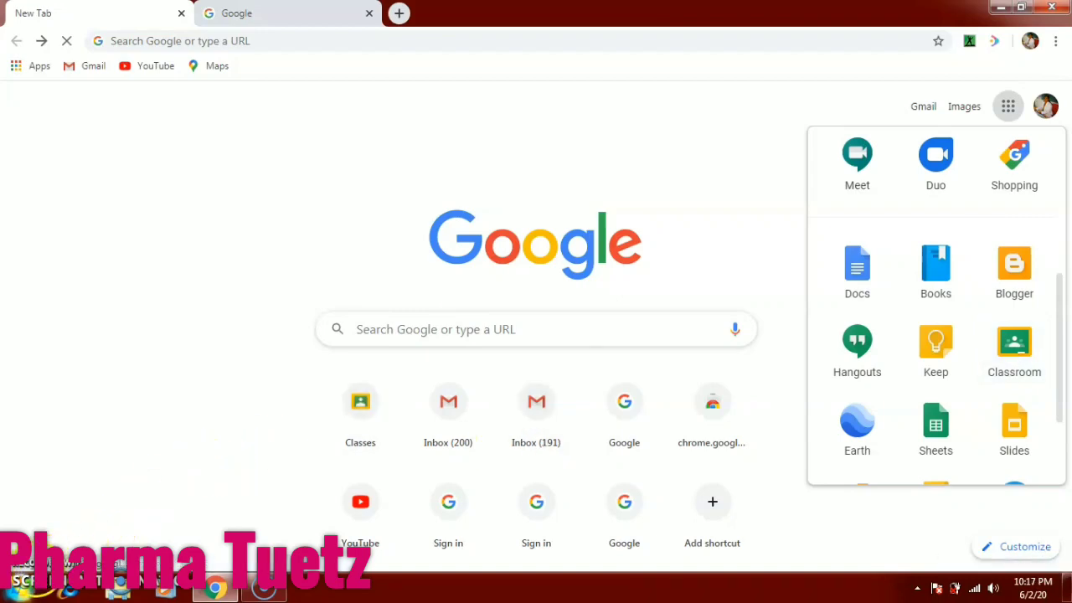
{"action": "left_click_drag", "start_coordinate": [246, 40], "coordinate": [70, 60]}
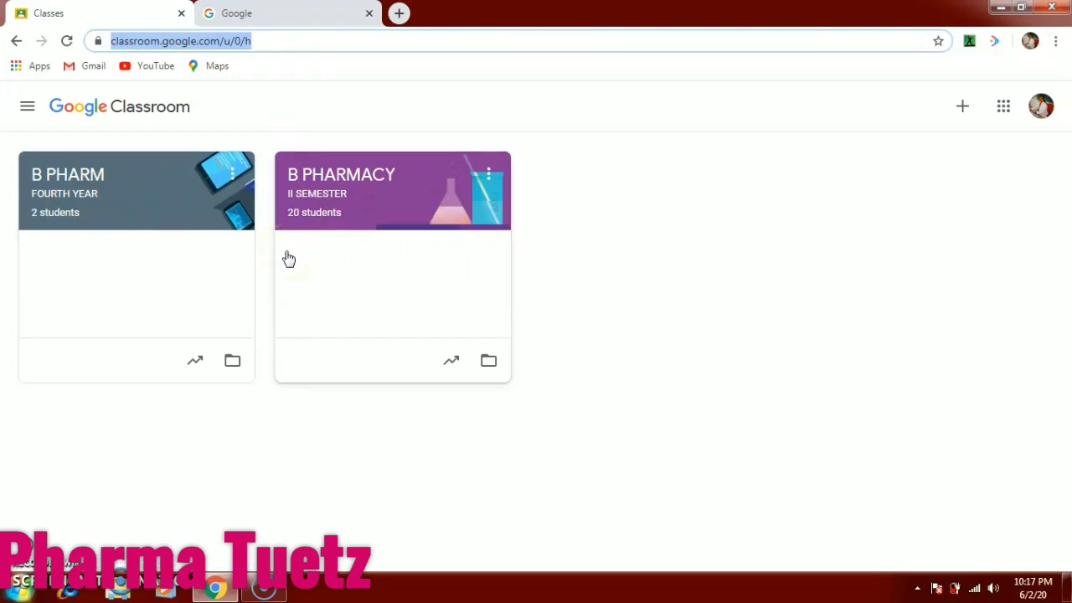
{"action": "left_click", "coordinate": [964, 107]}
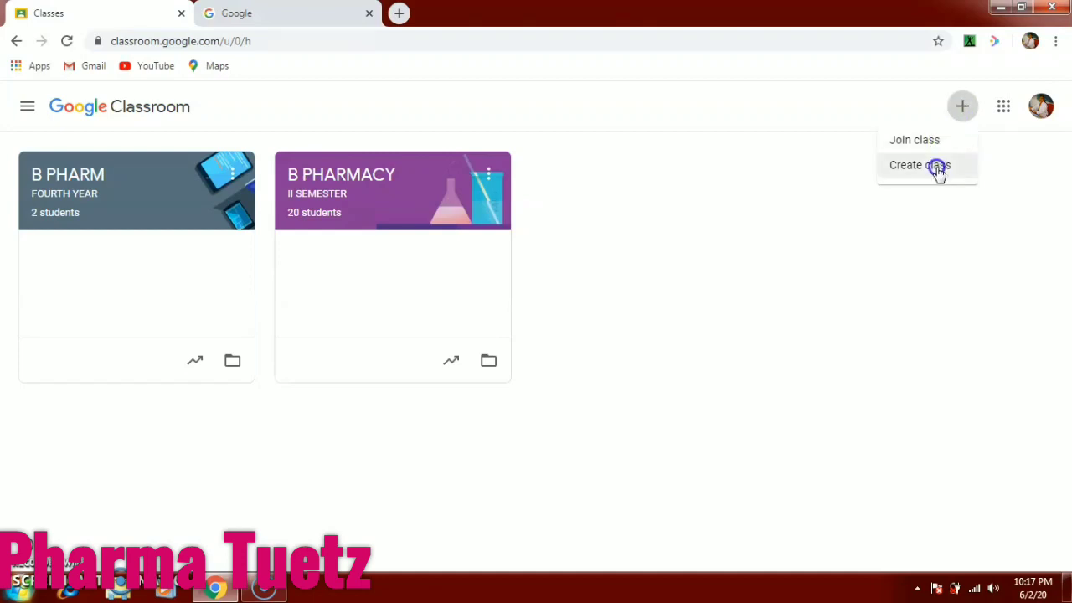
{"action": "left_click", "coordinate": [937, 143]}
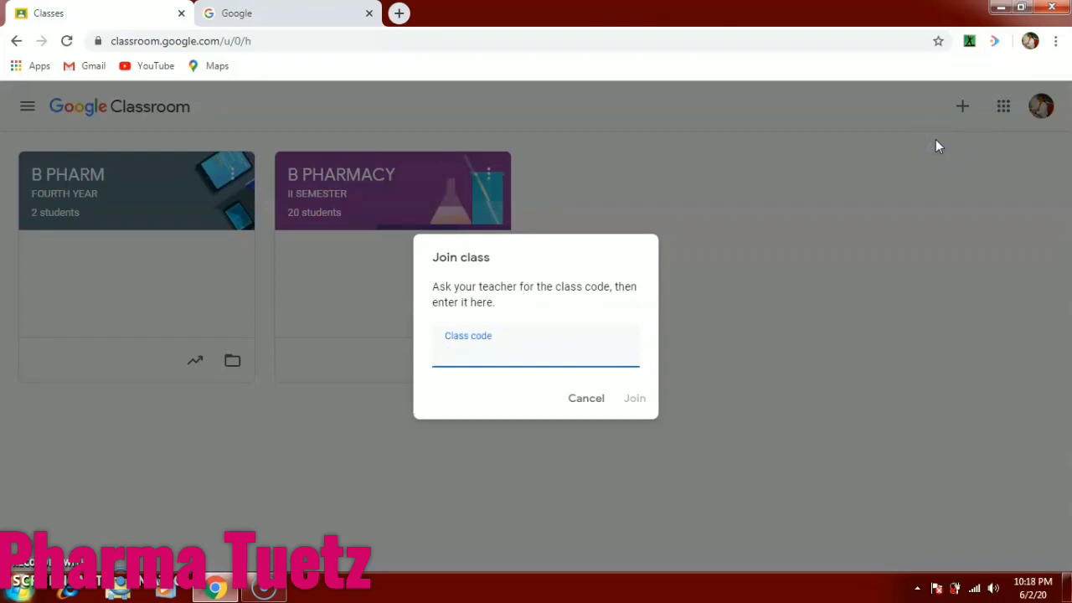
{"action": "type", "text": "FHFG"}
{"action": "left_click", "coordinate": [575, 409]}
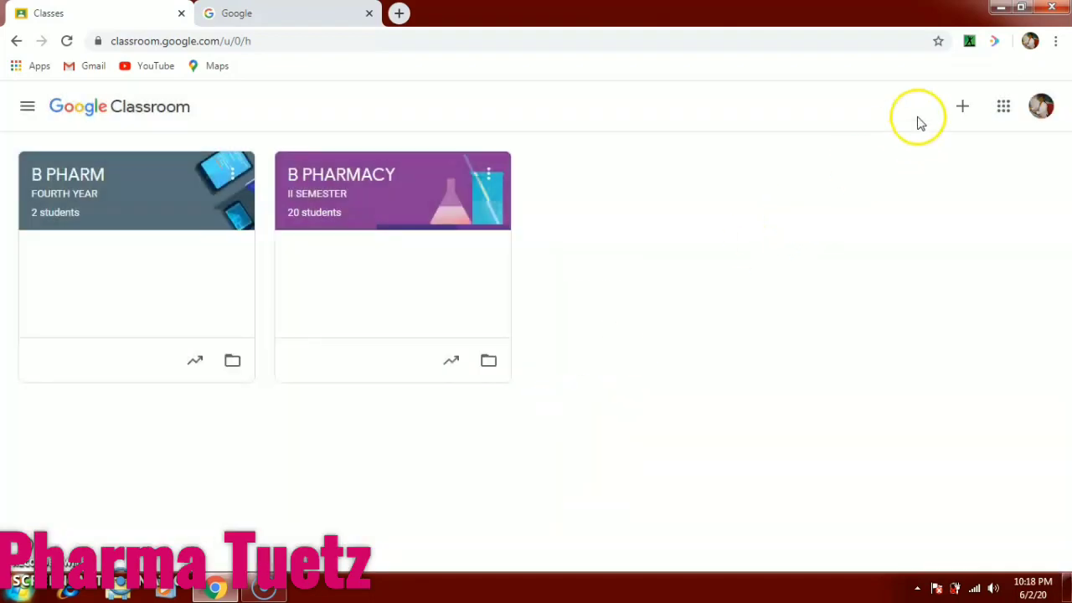
- Start creating a new class and accept the notice about not using Classroom at a school with students
{"action": "left_click", "coordinate": [954, 122]}
{"action": "left_click", "coordinate": [936, 162]}
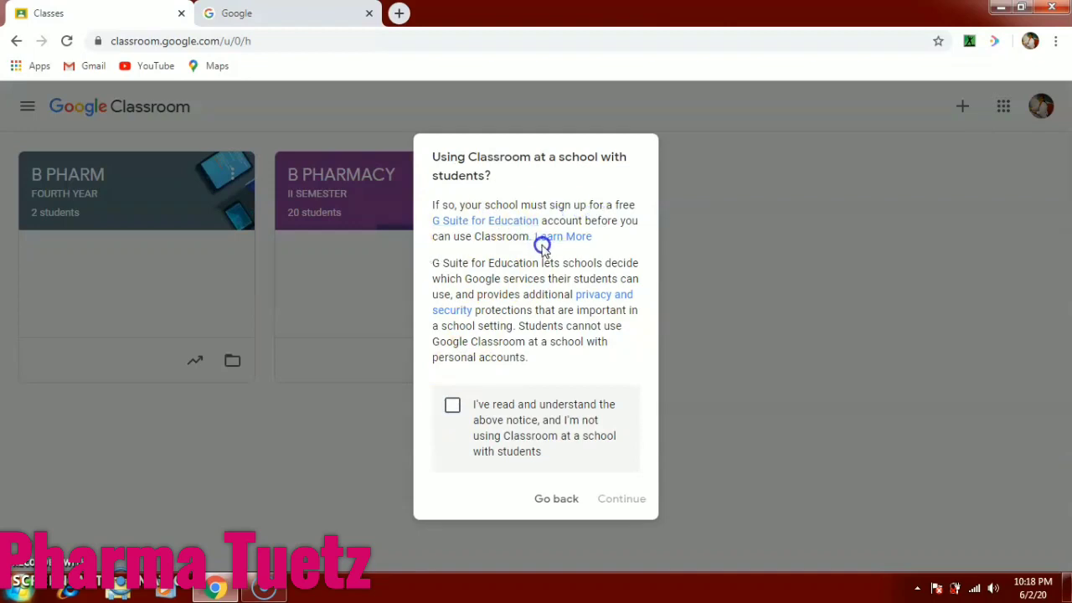
{"action": "left_click", "coordinate": [452, 404]}
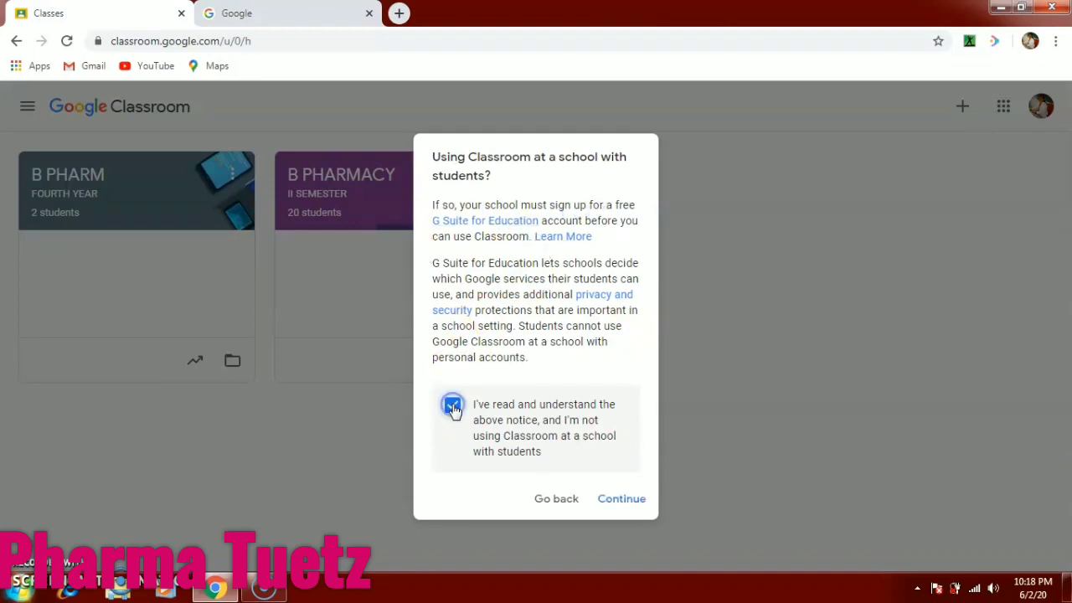
{"action": "left_click", "coordinate": [628, 497]}
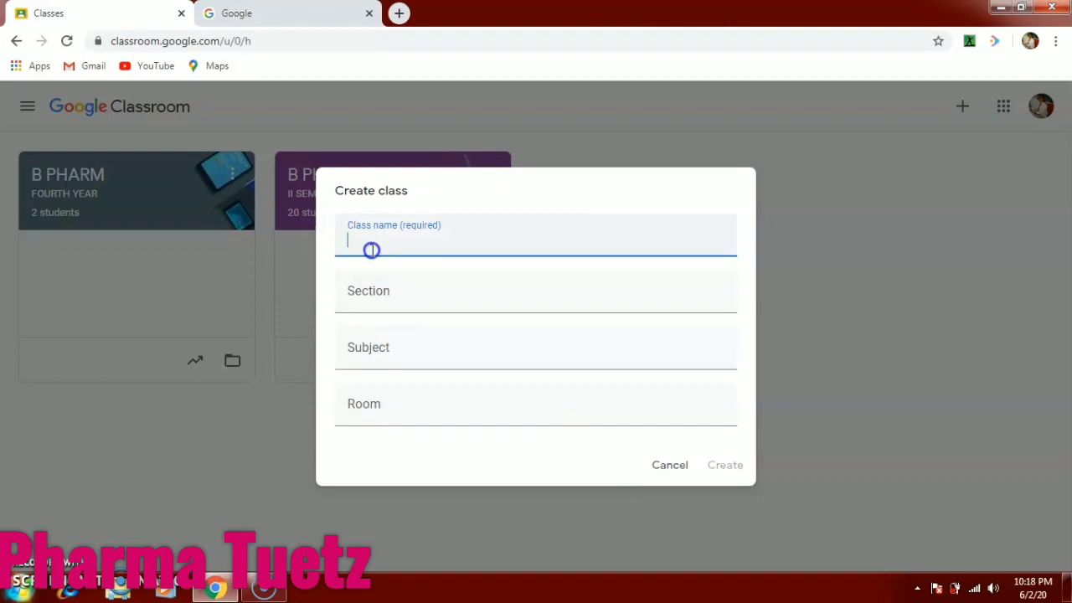
- Enter PHARM D as the class name and first as the section
{"action": "type", "text": "pharm"}
{"action": "key", "text": "BackSpace"}
{"action": "key", "text": "BackSpace"}
{"action": "key", "text": "BackSpace"}
{"action": "key", "text": "BackSpace"}
{"action": "key", "text": "BackSpace"}
{"action": "type", "text": "PHARM "}
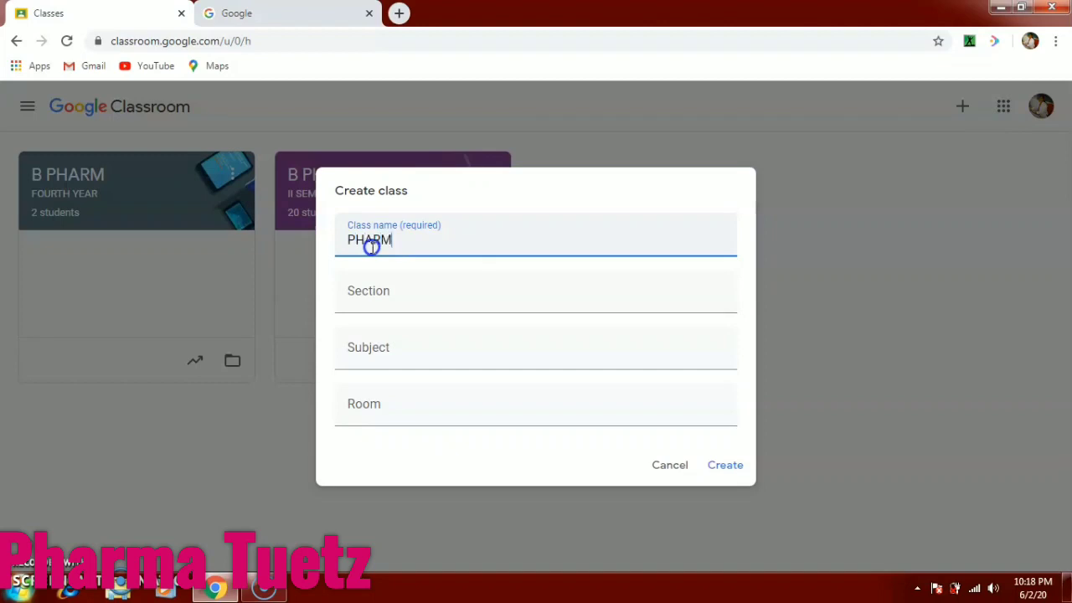
{"action": "type", "text": "d"}
{"action": "type", "text": "D"}
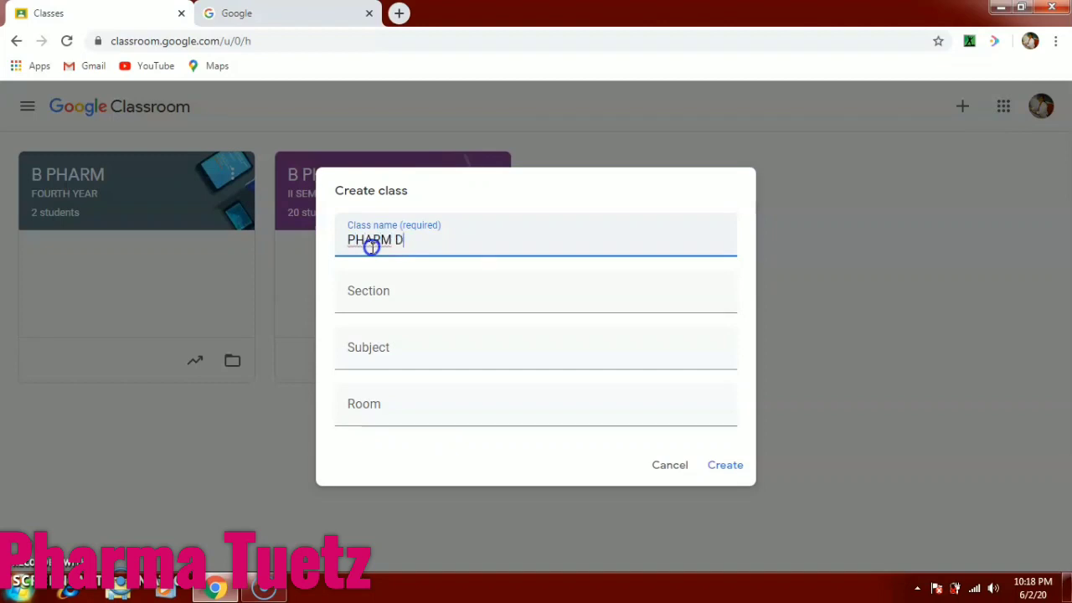
{"action": "left_click", "coordinate": [378, 295]}
{"action": "type", "text": "first"}
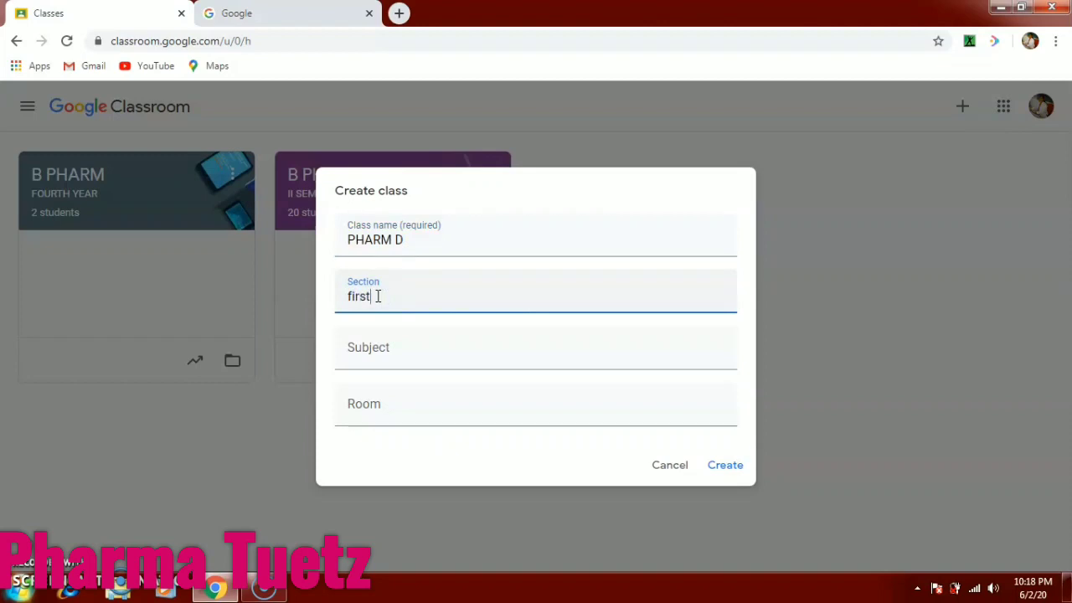
- Set the subject to POC and the room to 1, and create the class
{"action": "left_click", "coordinate": [366, 354]}
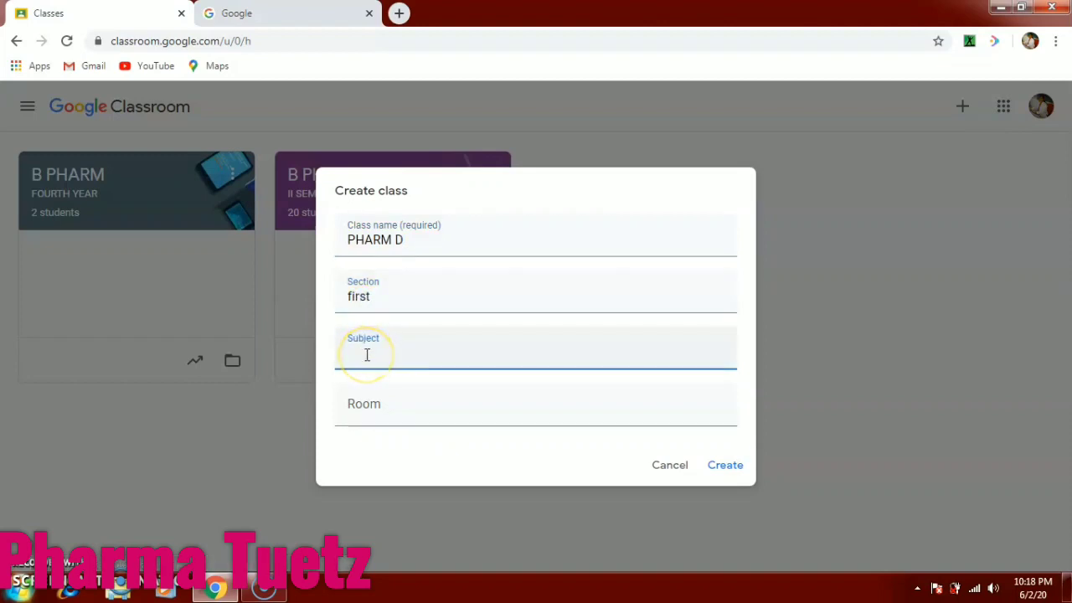
{"action": "type", "text": "Ph"}
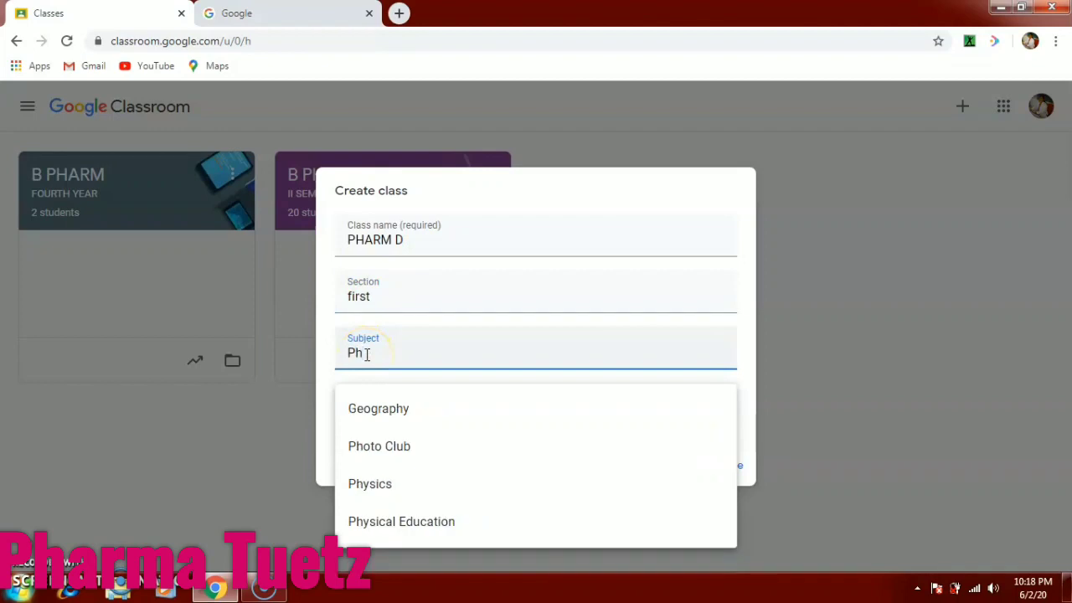
{"action": "key", "text": "BackSpace"}
{"action": "type", "text": "OC"}
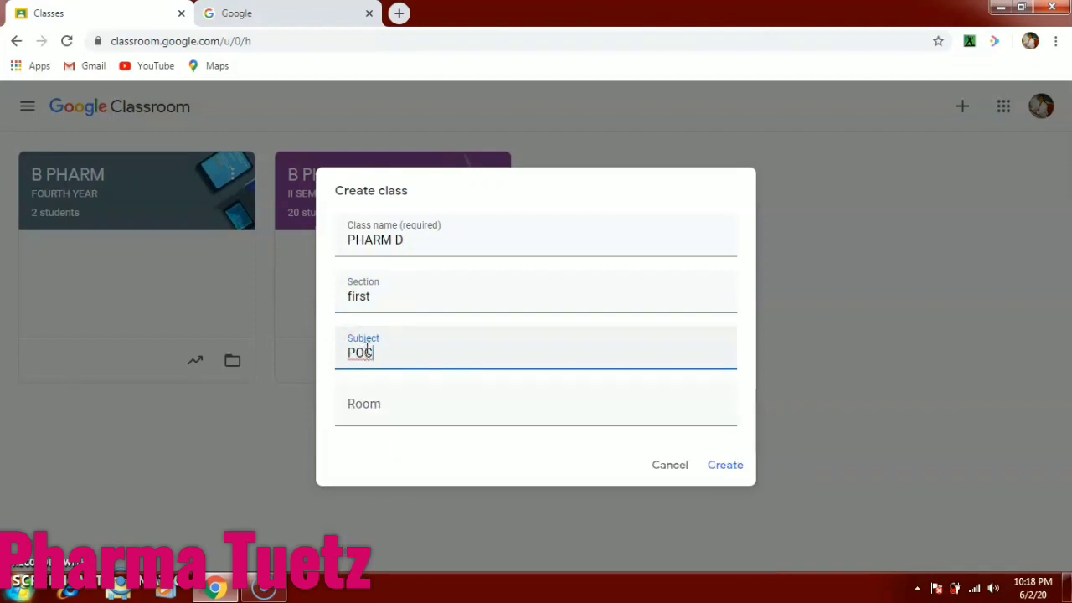
{"action": "left_click", "coordinate": [384, 413]}
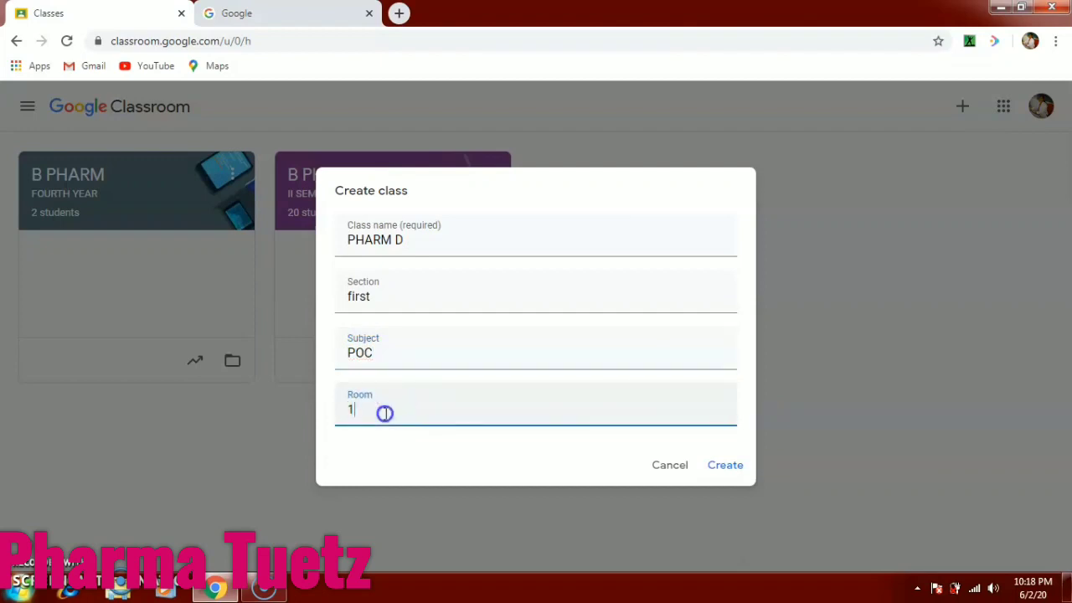
{"action": "left_click", "coordinate": [721, 464]}
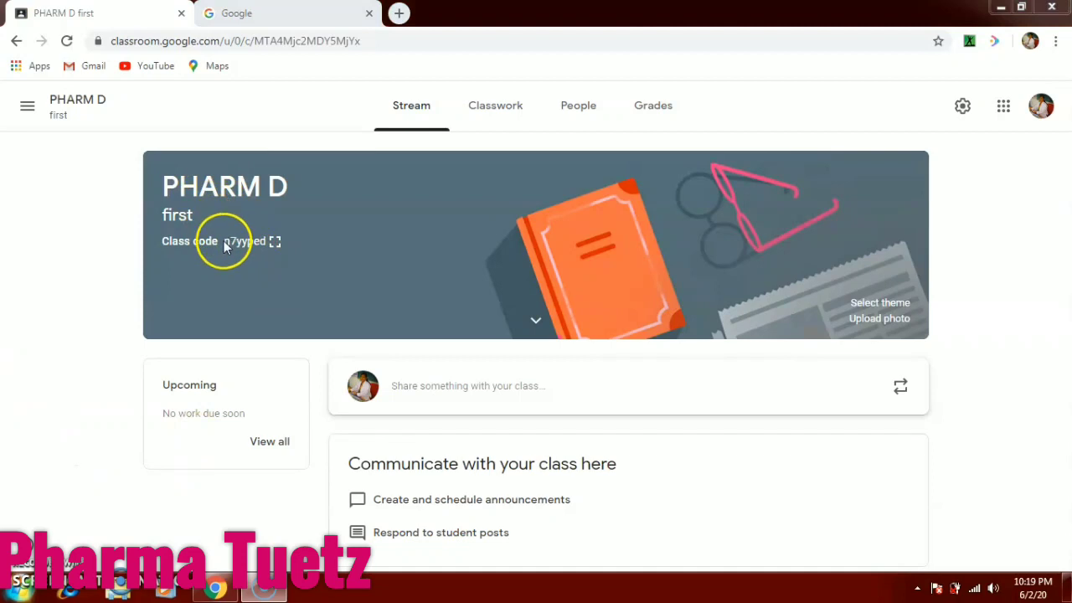
- Change the class theme to the purple Chemistry image from the Math & Science gallery
{"action": "left_click_drag", "start_coordinate": [225, 241], "coordinate": [266, 241]}
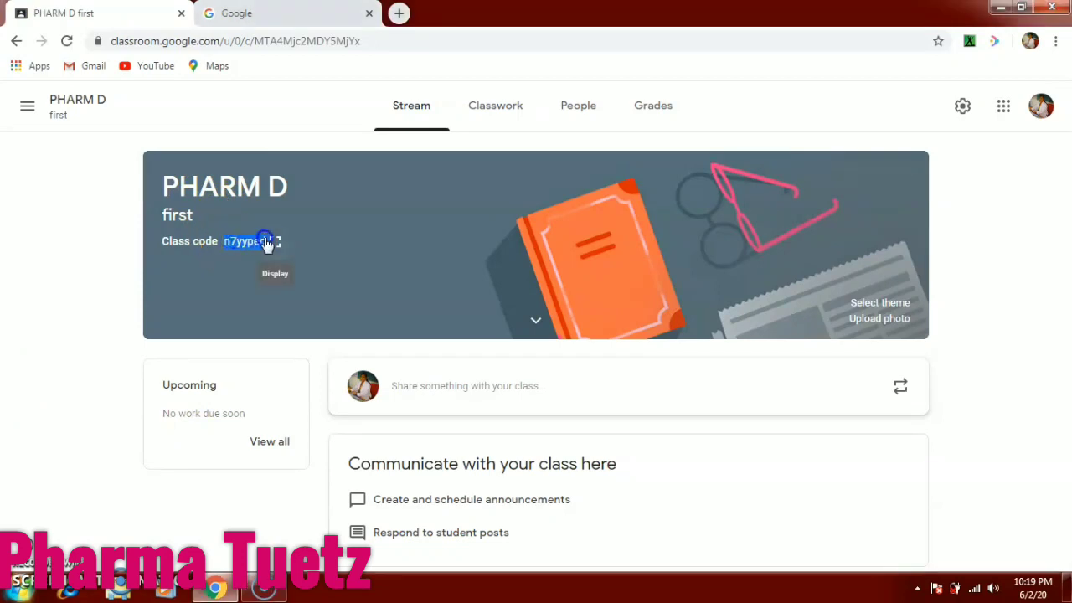
{"action": "left_click", "coordinate": [866, 309]}
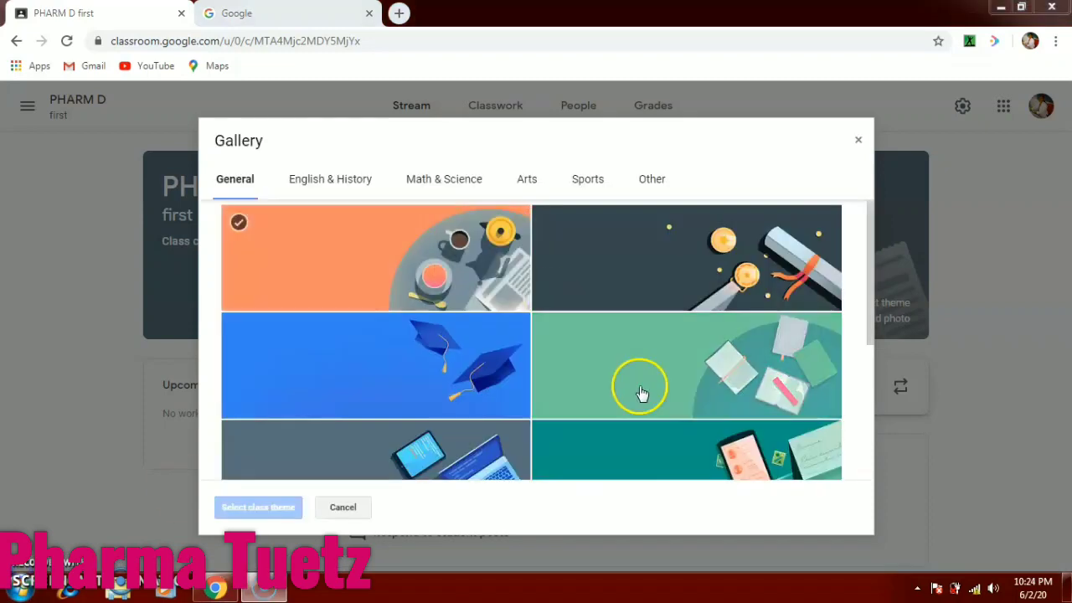
{"action": "left_click", "coordinate": [641, 389]}
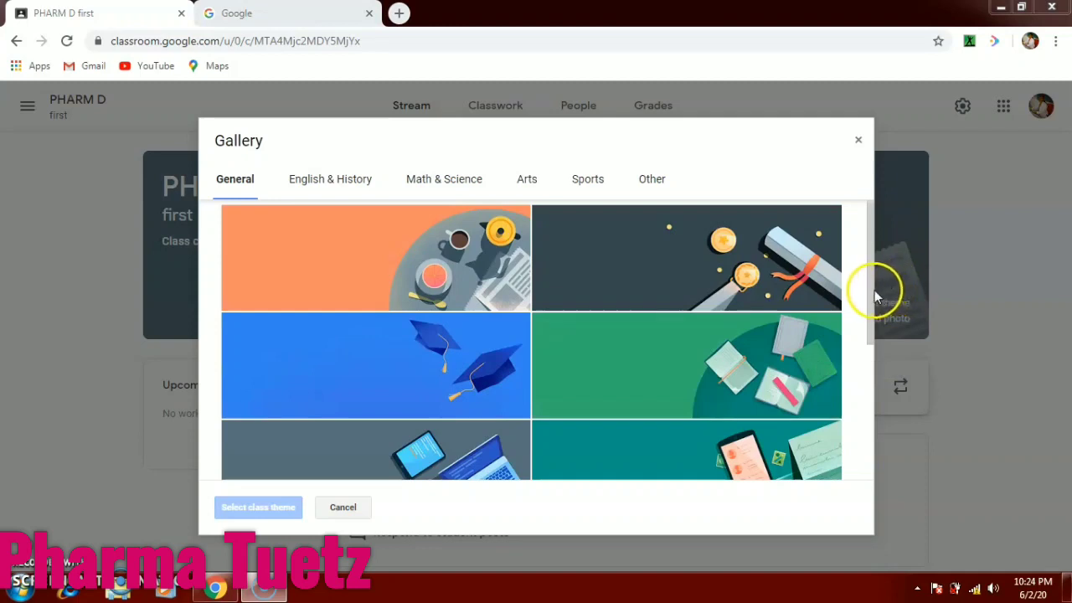
{"action": "left_click_drag", "start_coordinate": [869, 290], "coordinate": [876, 322]}
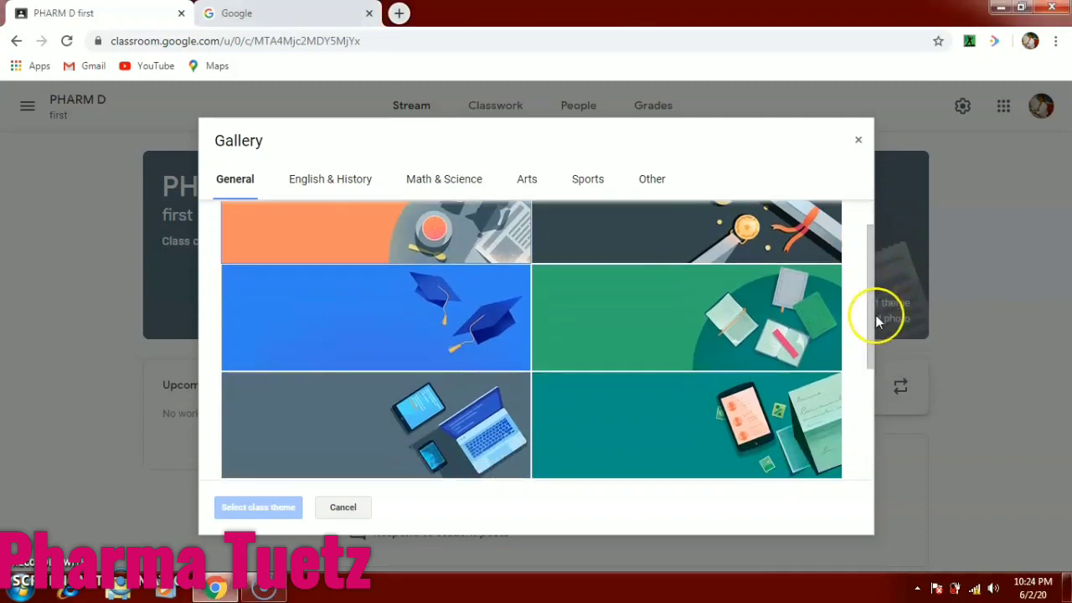
{"action": "left_click", "coordinate": [470, 184]}
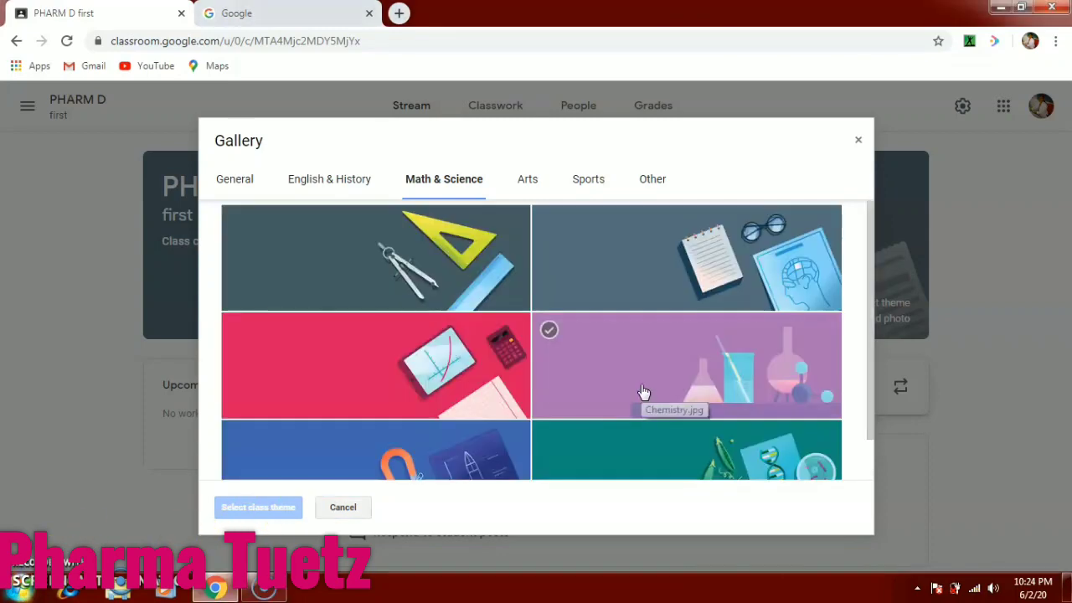
{"action": "left_click", "coordinate": [641, 390]}
{"action": "left_click", "coordinate": [280, 517]}
{"action": "left_click", "coordinate": [260, 516]}
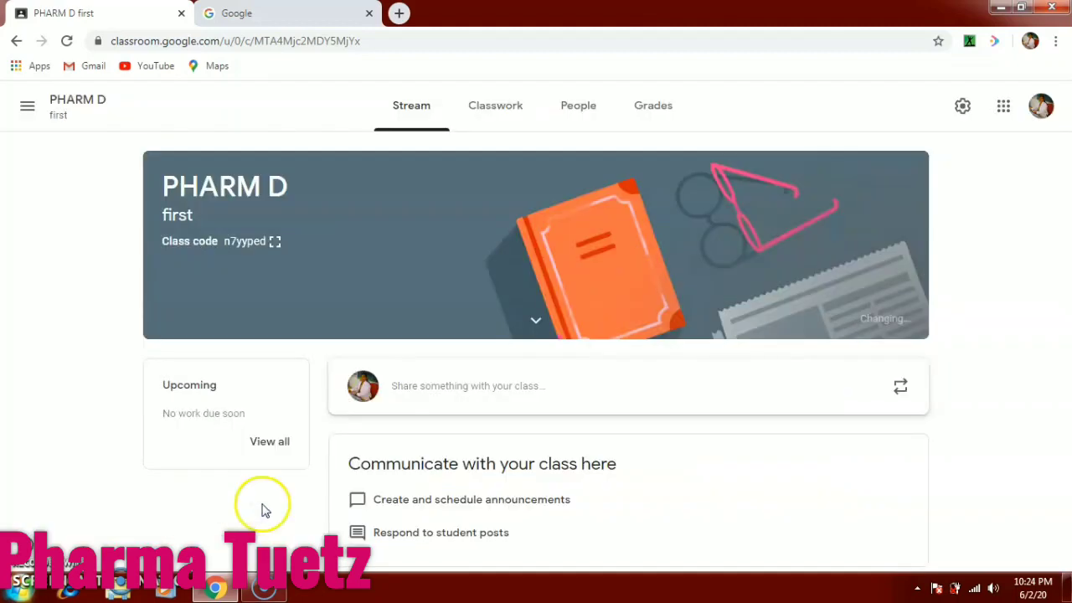
{"action": "left_click_drag", "start_coordinate": [813, 218], "coordinate": [609, 201]}
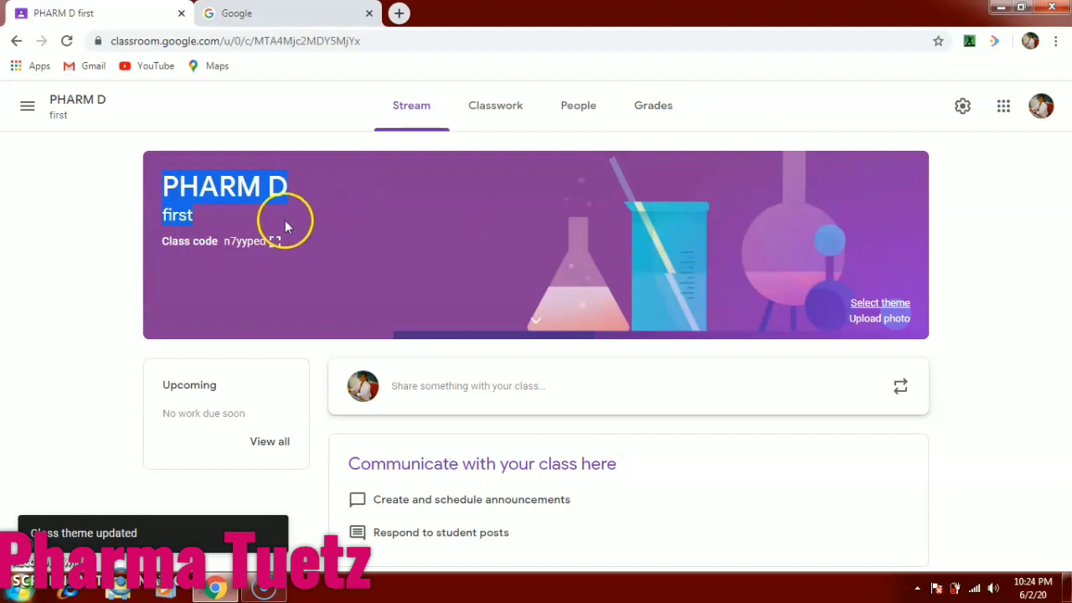
- Start a stream announcement with the placeholder text "dfhg" and view its attachment options
{"action": "left_click", "coordinate": [481, 392]}
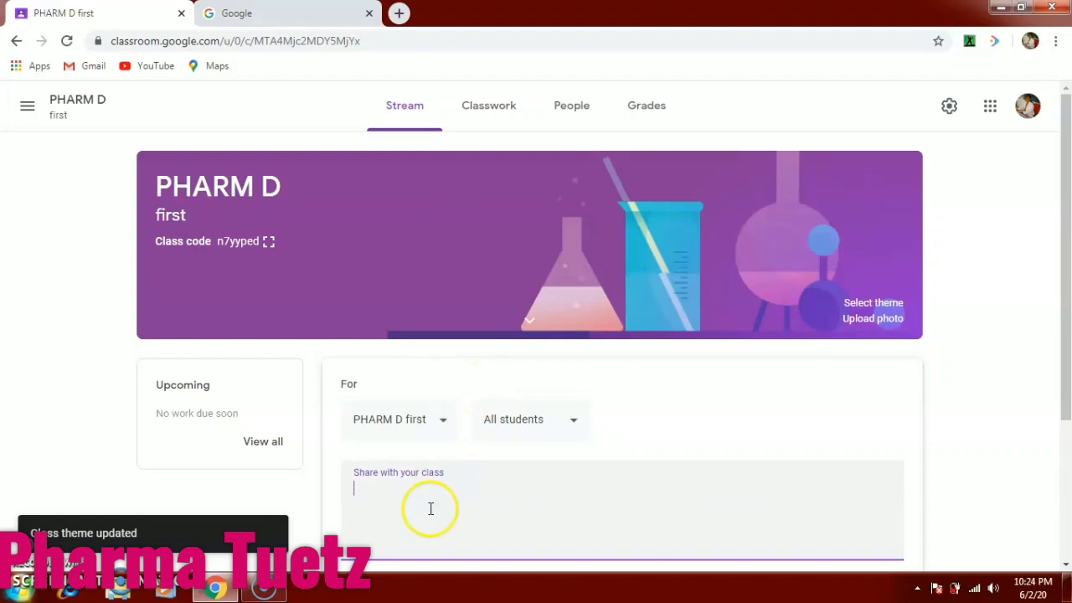
{"action": "type", "text": "dfhg"}
{"action": "left_click_drag", "start_coordinate": [1061, 339], "coordinate": [1065, 425]}
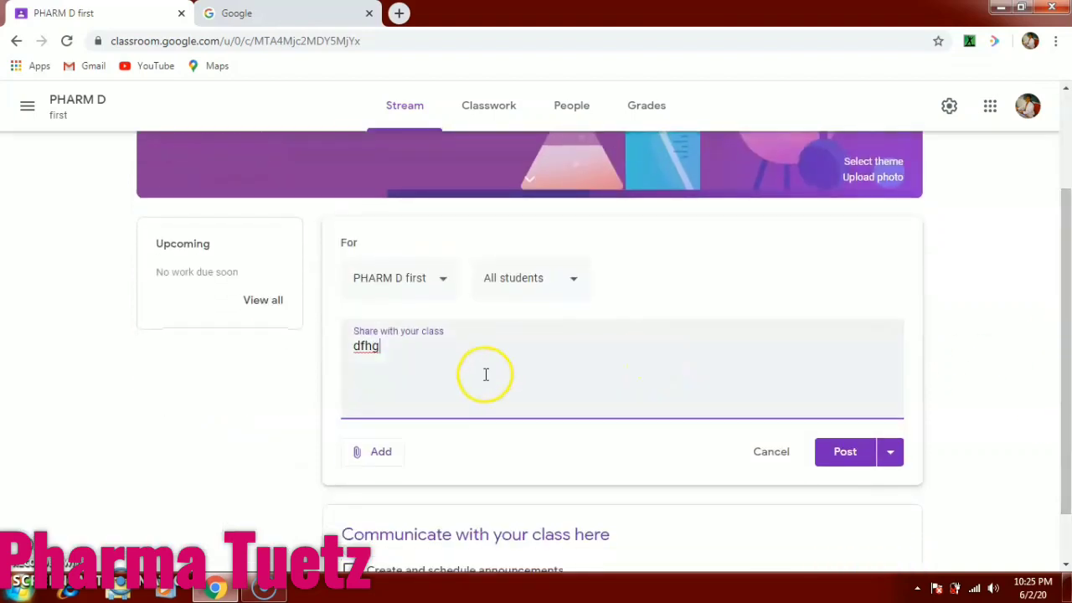
{"action": "left_click", "coordinate": [387, 450]}
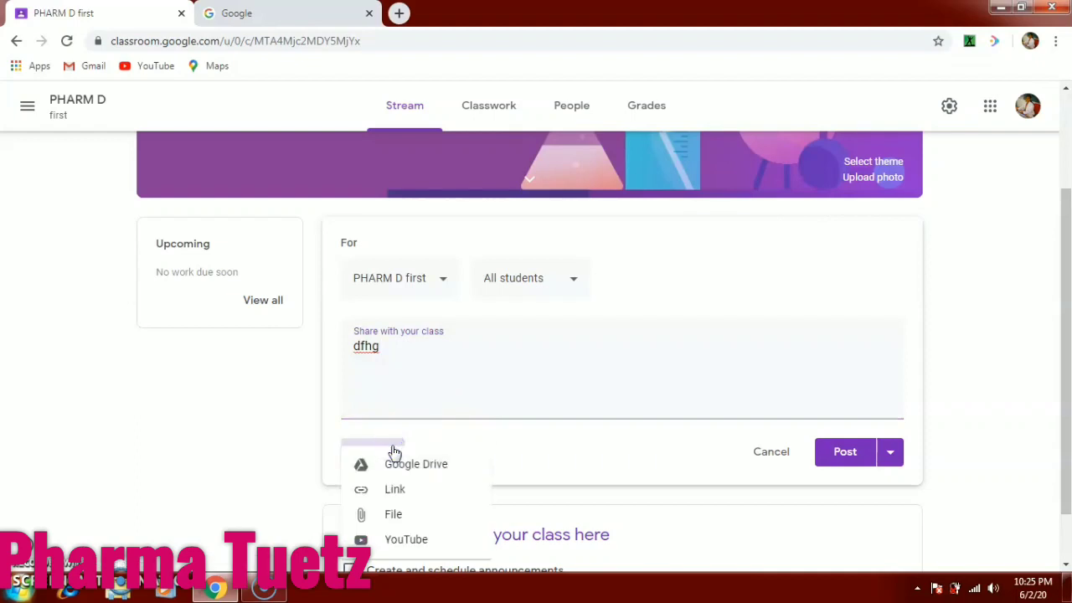
{"action": "left_click", "coordinate": [401, 492]}
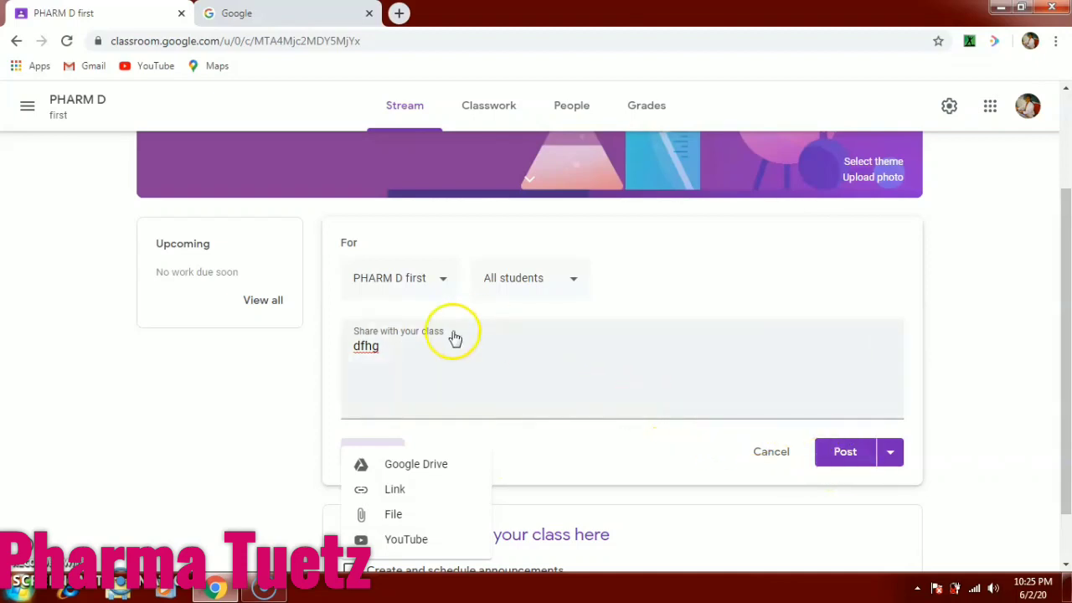
- Replace the announcement's text with "good morning" and post it to the class
{"action": "left_click", "coordinate": [397, 361]}
{"action": "key", "text": "BackSpace"}
{"action": "key", "text": "BackSpace"}
{"action": "key", "text": "BackSpace"}
{"action": "key", "text": "BackSpace"}
{"action": "type", "text": "goo"}
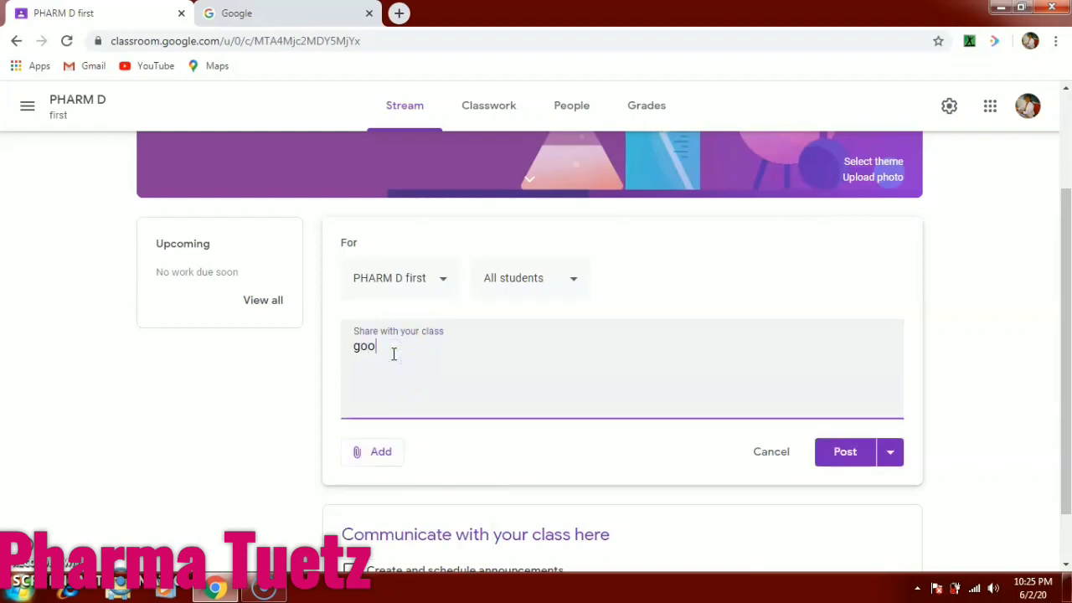
{"action": "type", "text": "d morning"}
{"action": "left_click", "coordinate": [854, 452]}
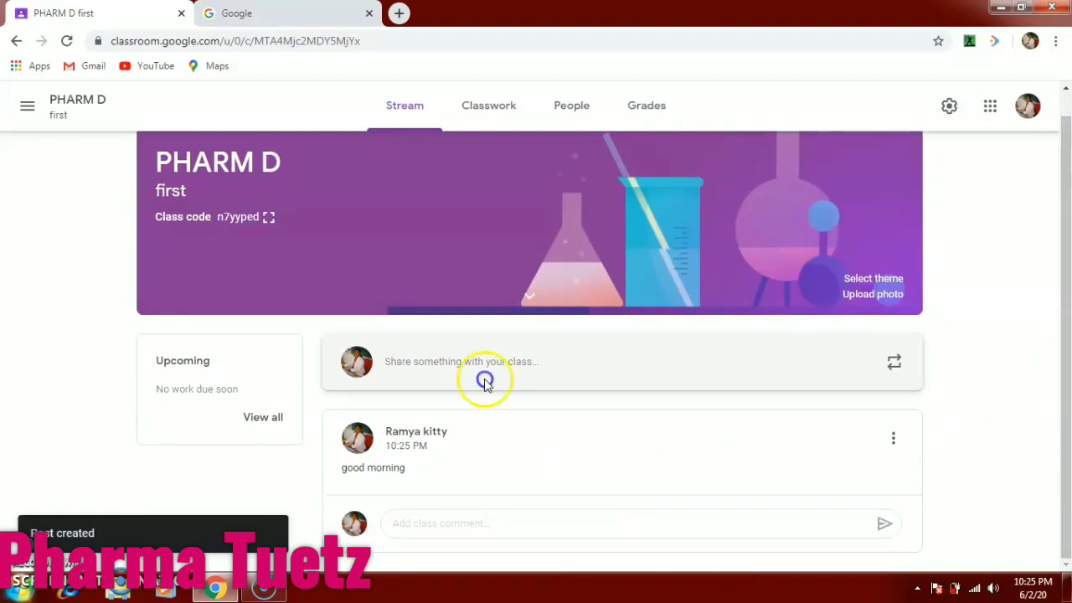
- Open the class's Classwork page and look at the items that can be created, including the blank topic form
{"action": "left_click", "coordinate": [474, 116]}
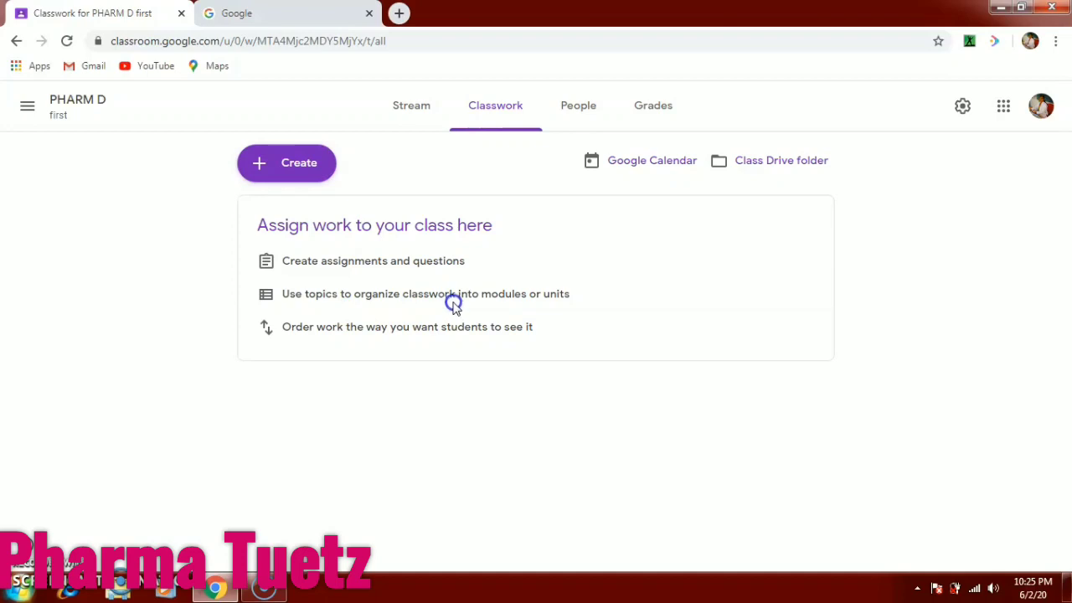
{"action": "left_click", "coordinate": [273, 159]}
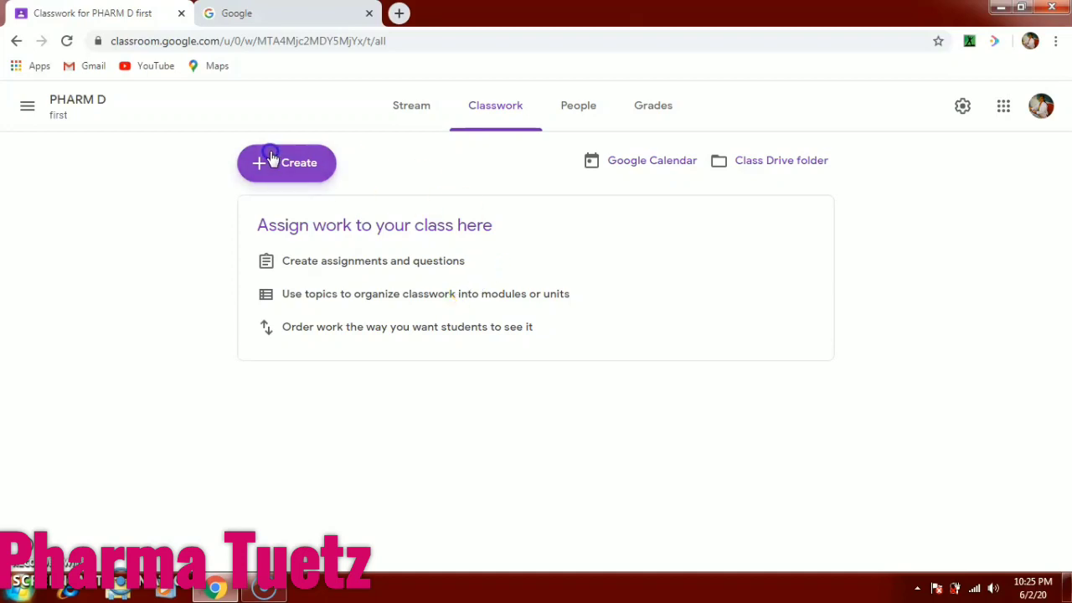
{"action": "left_click", "coordinate": [273, 162]}
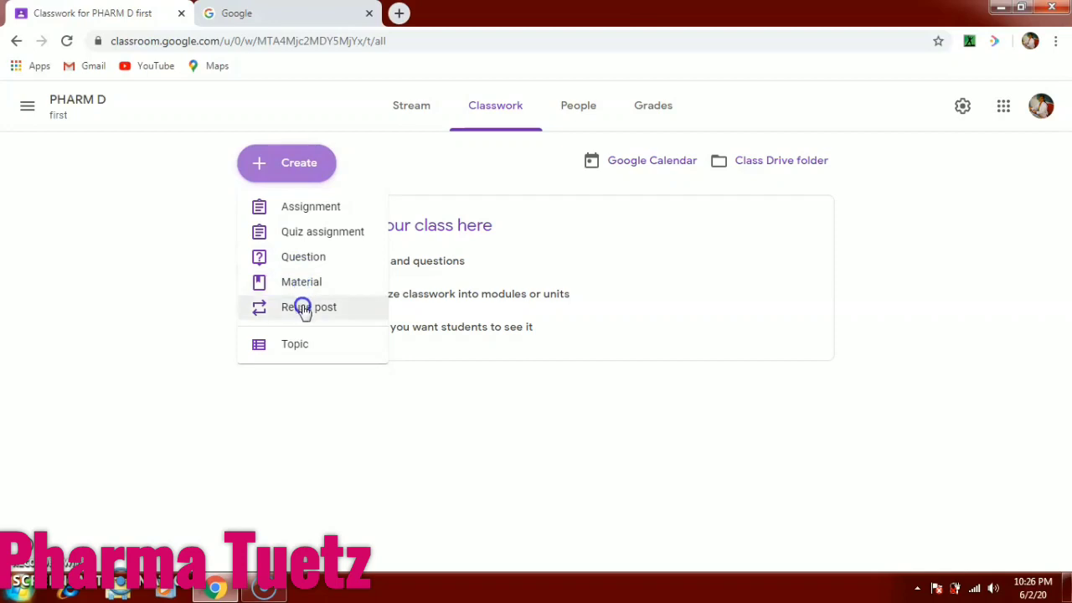
{"action": "left_click", "coordinate": [299, 343]}
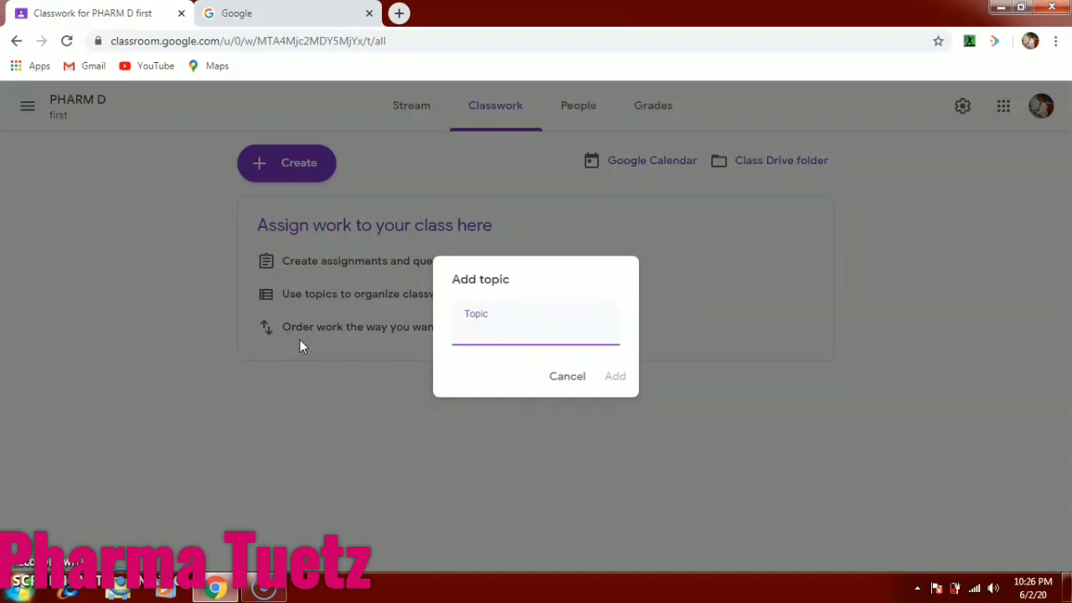
{"action": "left_click", "coordinate": [556, 377]}
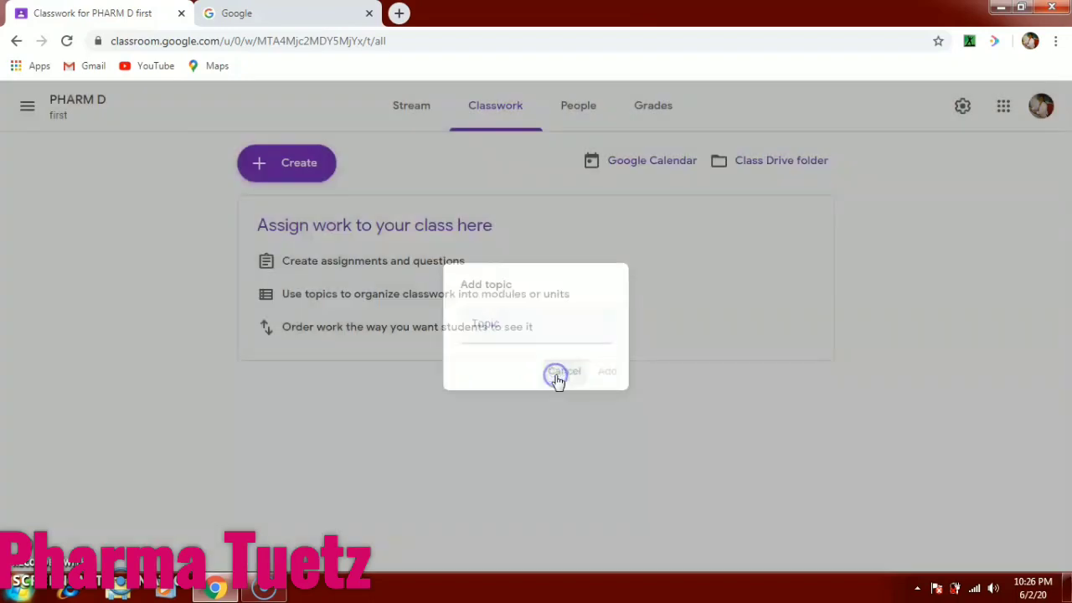
- Create a new assignment titled "UNIT 1" with the instructions "Explain in detail"
{"action": "left_click", "coordinate": [305, 165]}
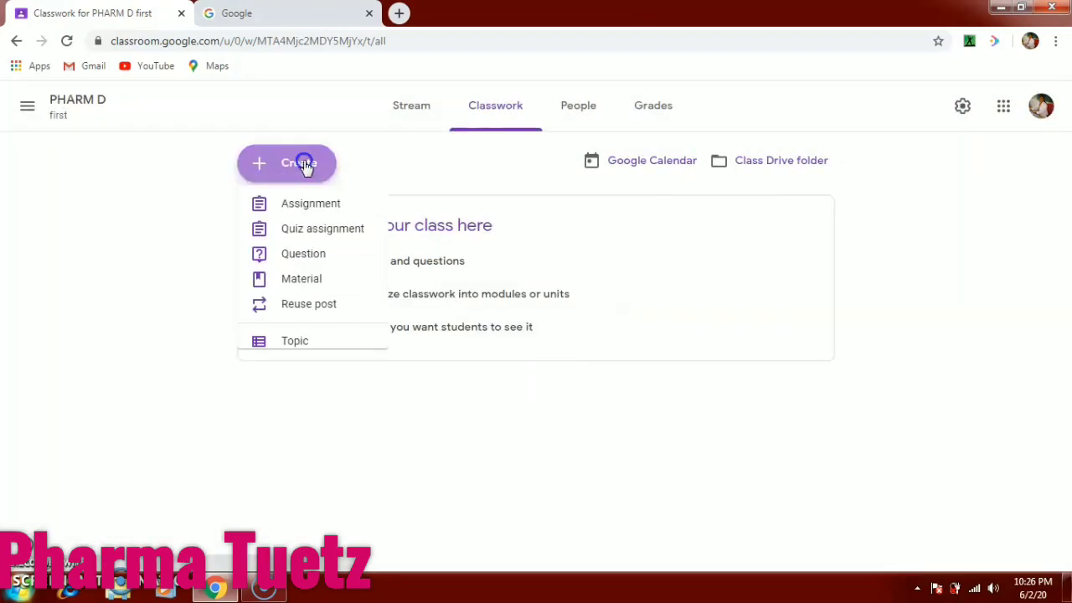
{"action": "left_click", "coordinate": [293, 210]}
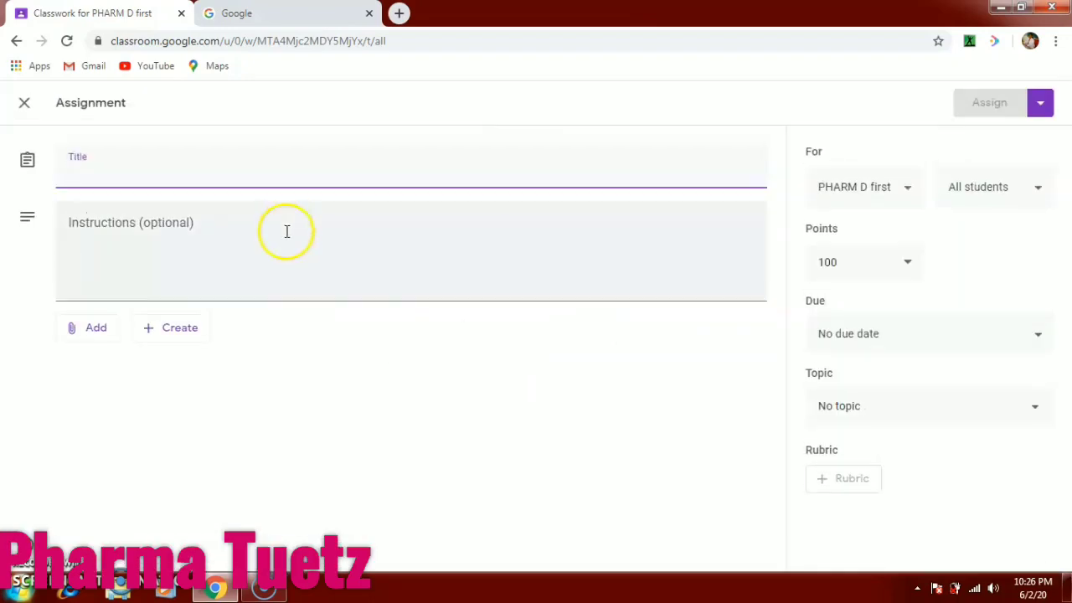
{"action": "type", "text": "U"}
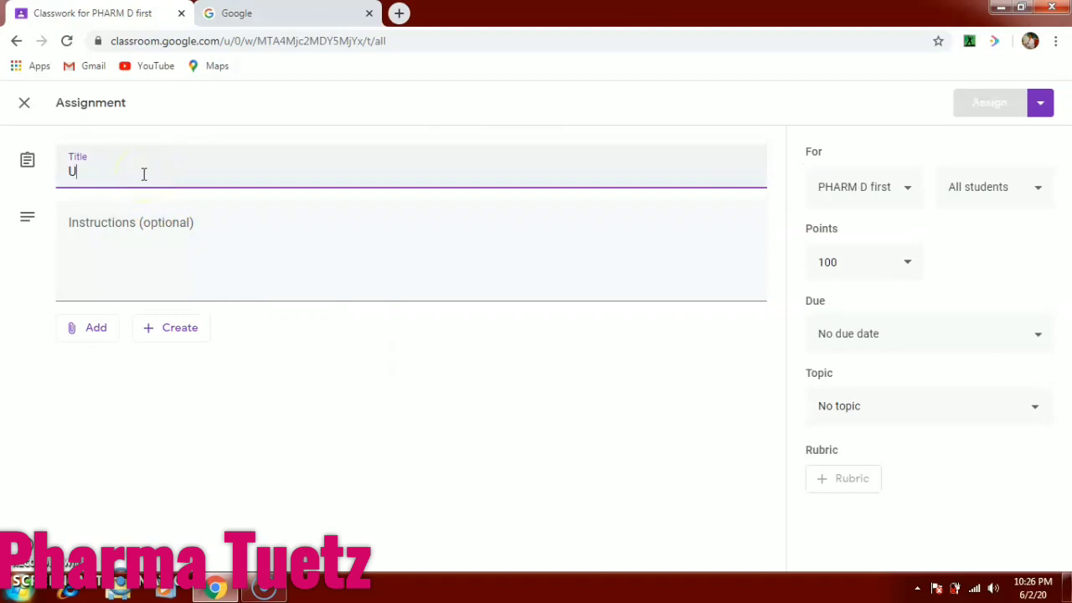
{"action": "type", "text": "NIT 1"}
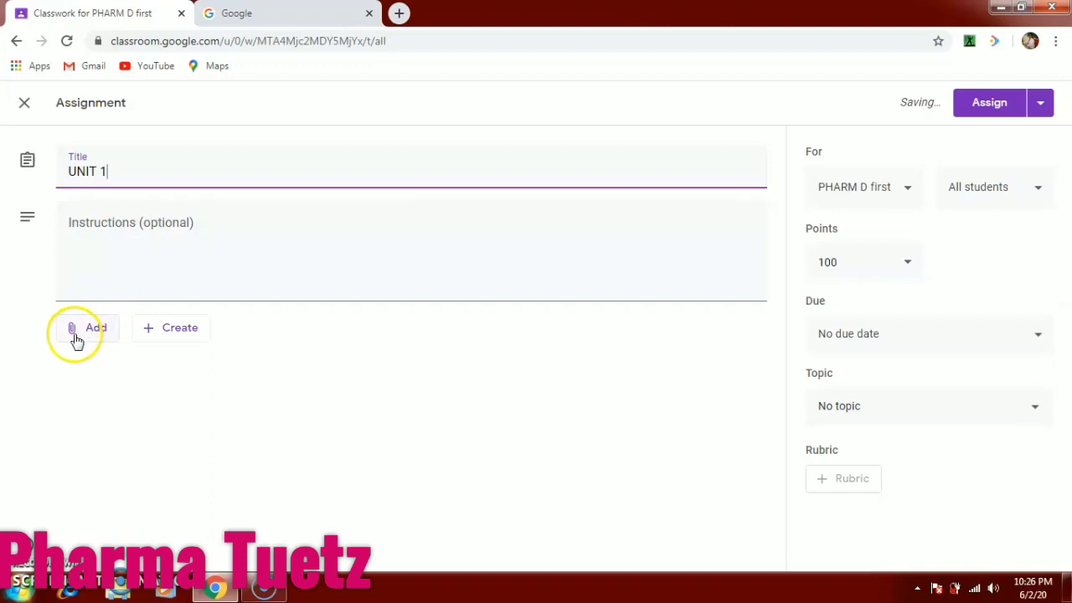
{"action": "left_click", "coordinate": [108, 266]}
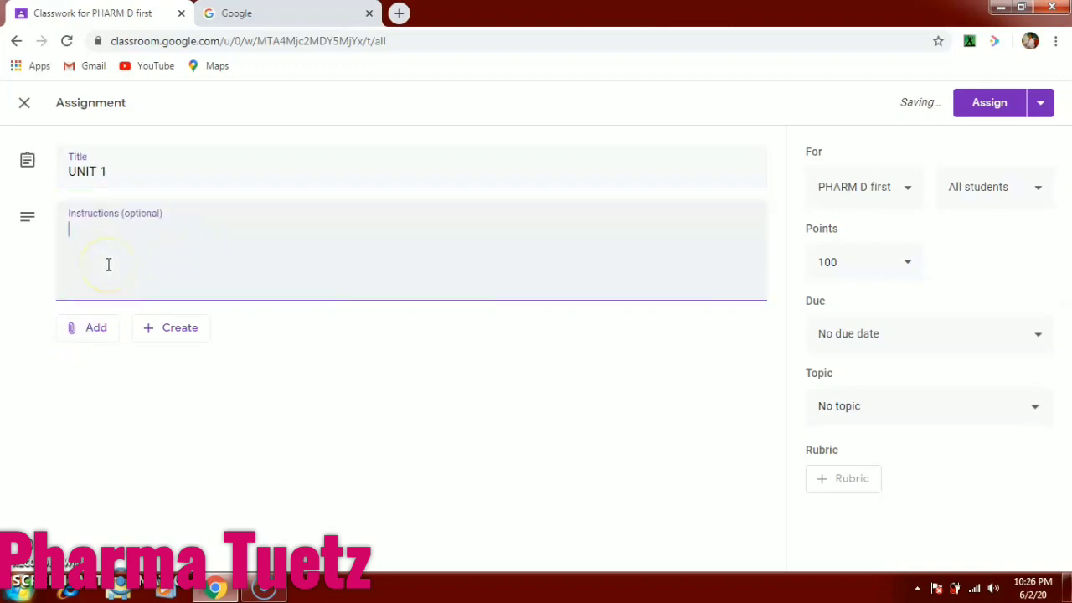
{"action": "type", "text": "Explain in detail"}
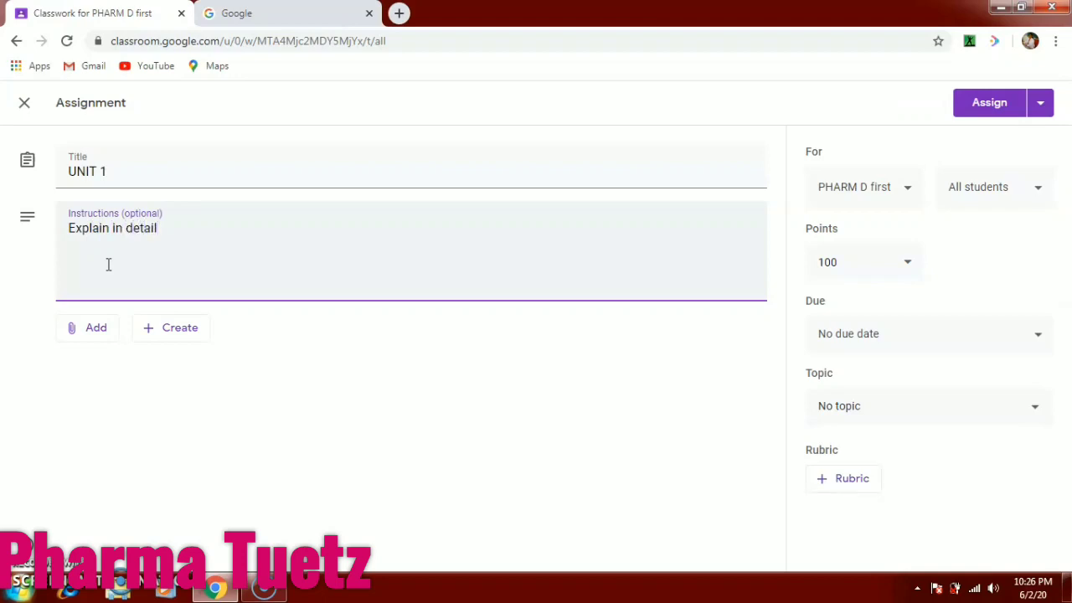
- Review the assignment's attachment and new-file options, and attach the Google Drawings file "math"
{"action": "left_click", "coordinate": [96, 328]}
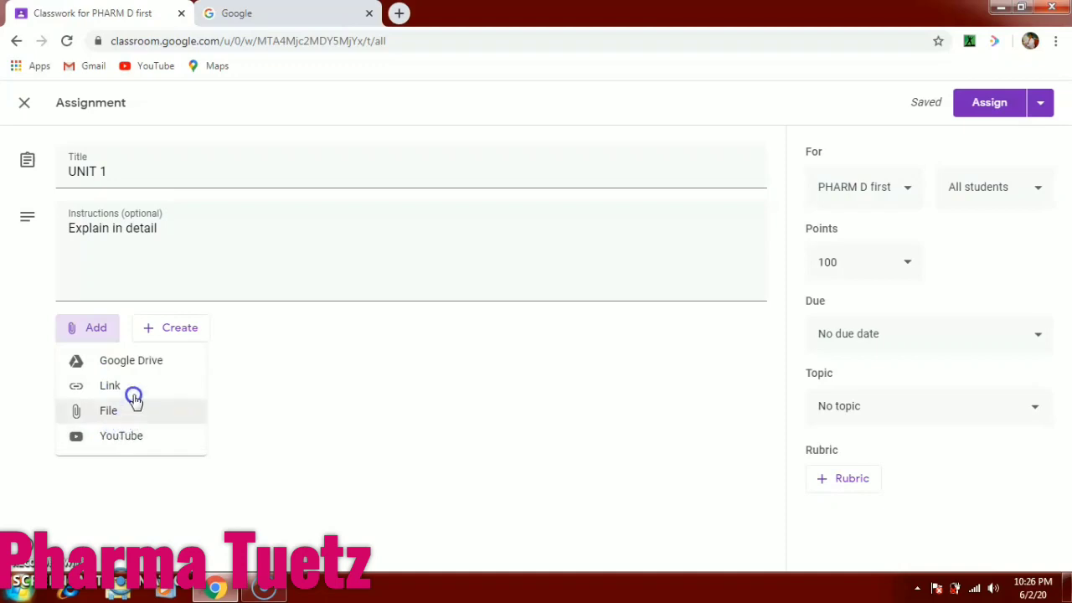
{"action": "left_click", "coordinate": [150, 329]}
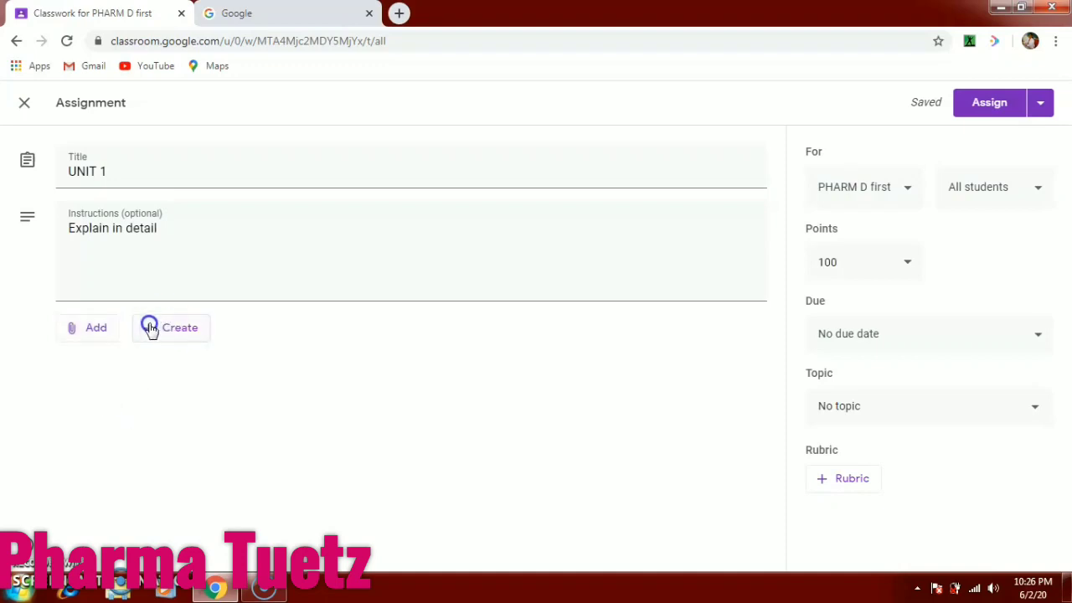
{"action": "left_click", "coordinate": [151, 328]}
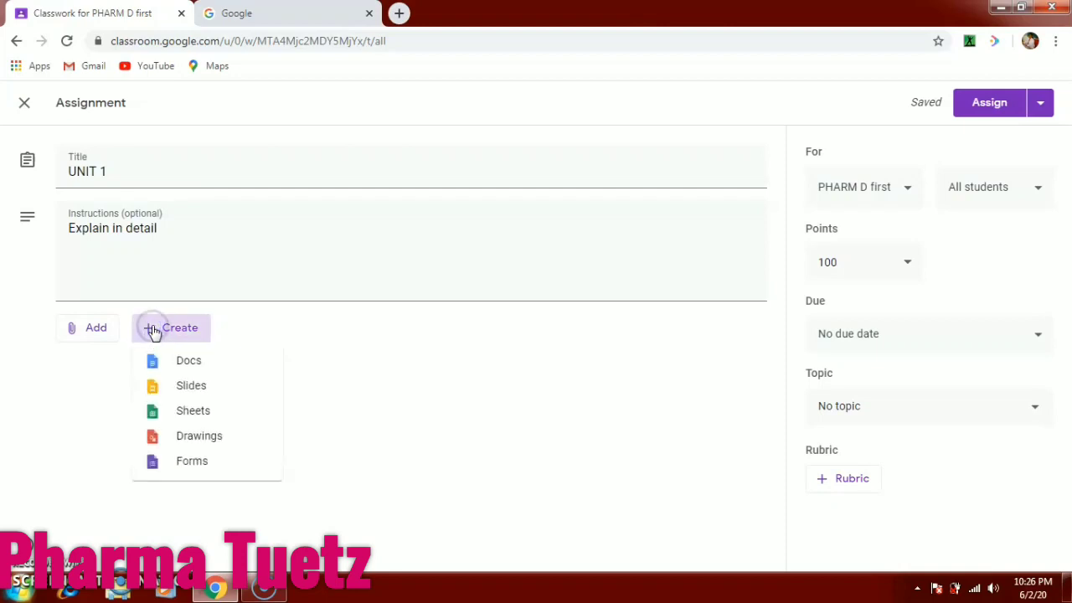
{"action": "left_click", "coordinate": [178, 360]}
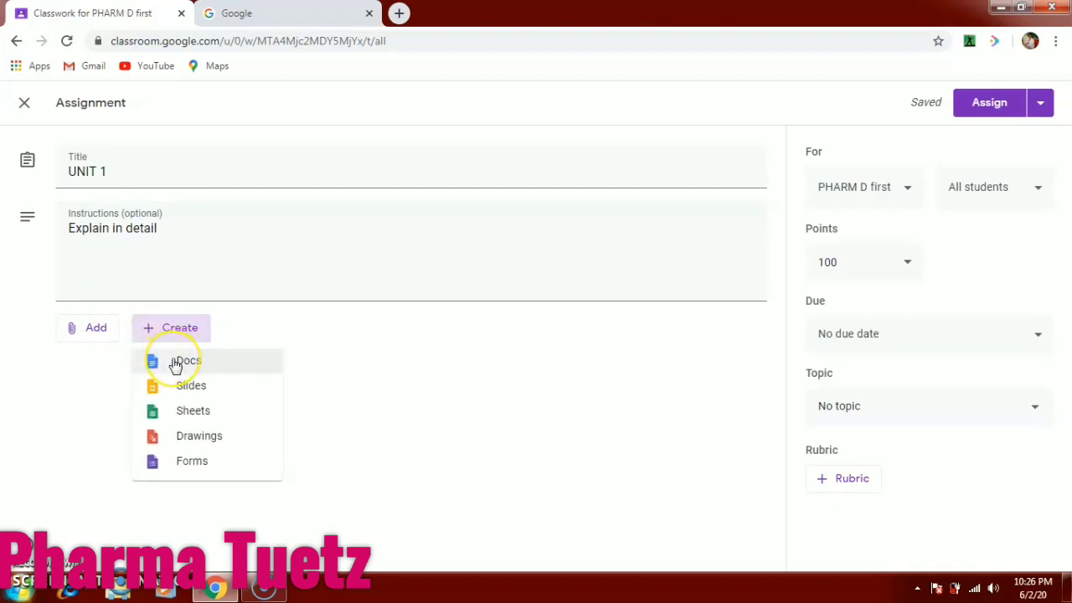
{"action": "left_click", "coordinate": [176, 365]}
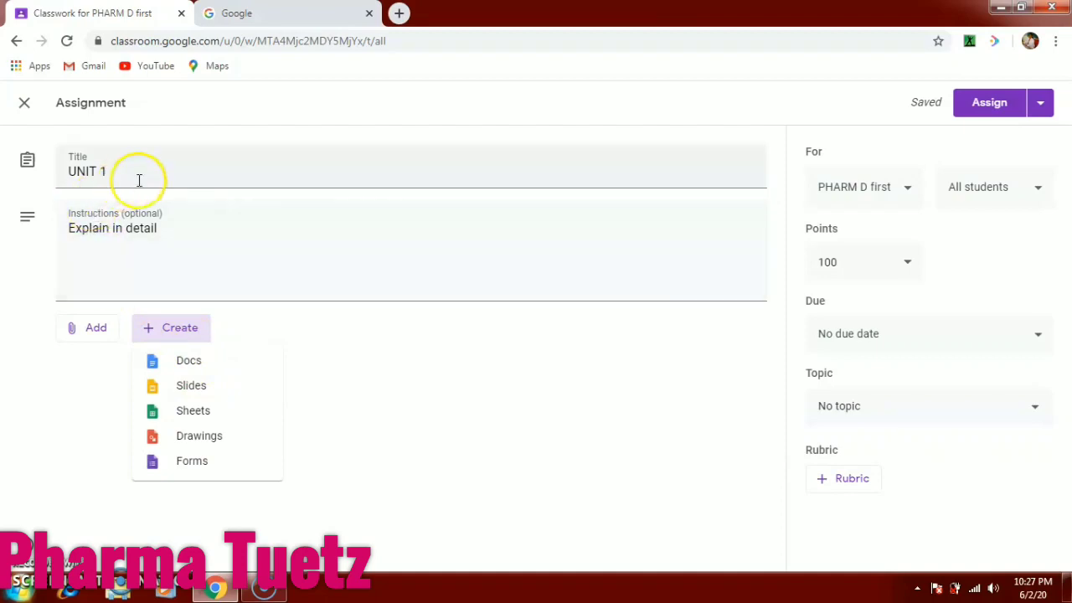
{"action": "left_click", "coordinate": [98, 253]}
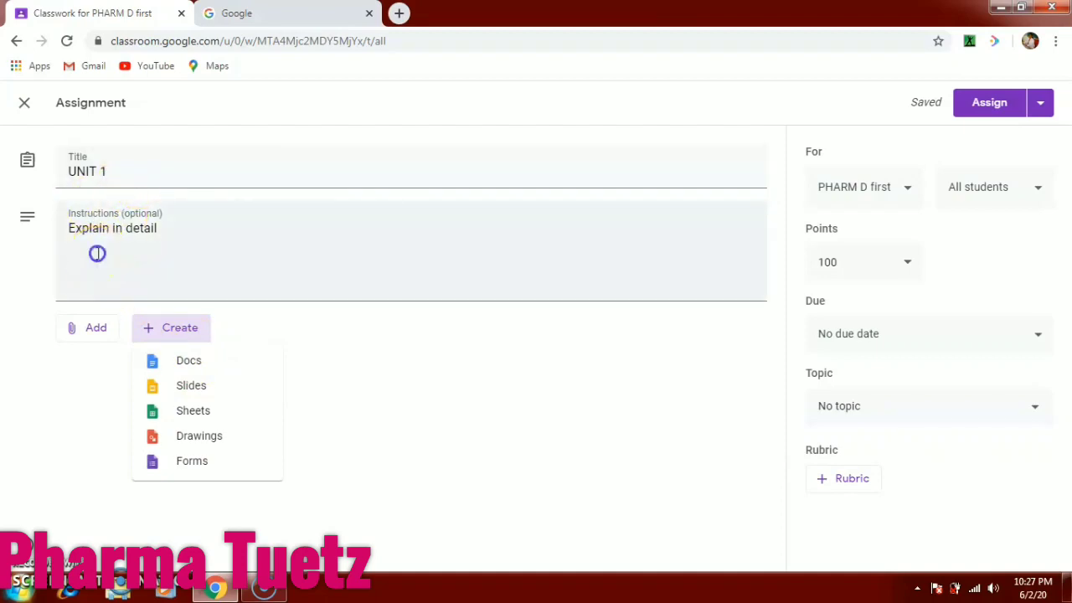
{"action": "left_click", "coordinate": [90, 331]}
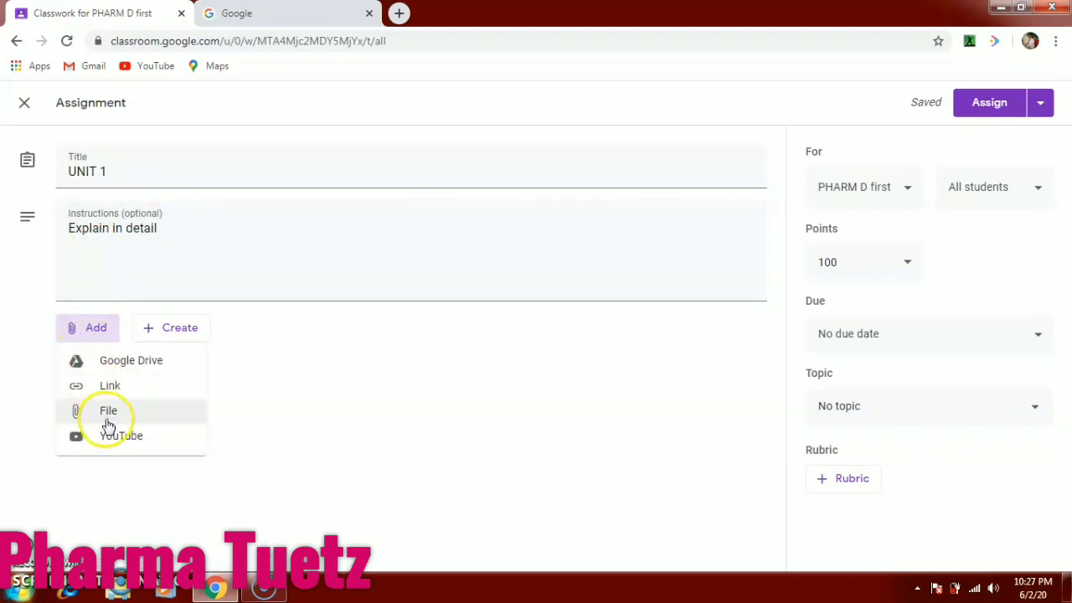
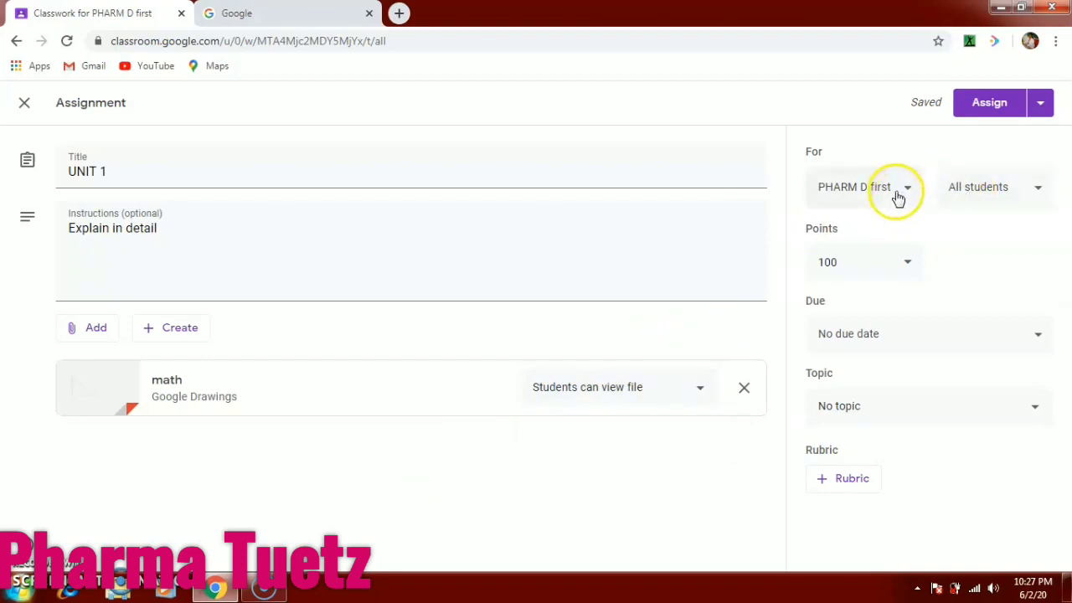
- Check which students receive the assignment and set its points to 30
{"action": "left_click", "coordinate": [1038, 192]}
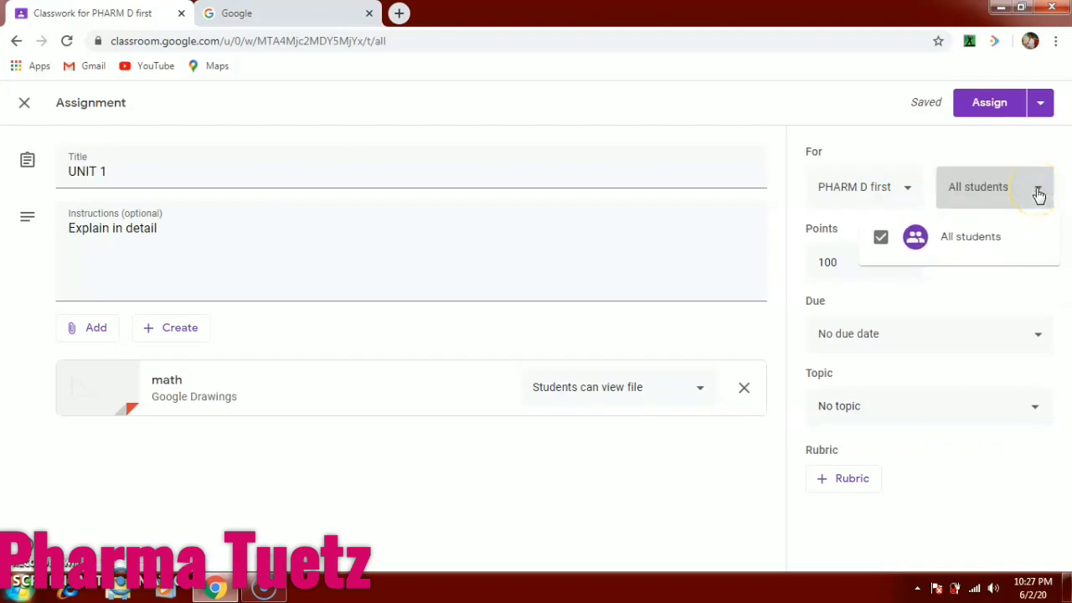
{"action": "left_click", "coordinate": [981, 293]}
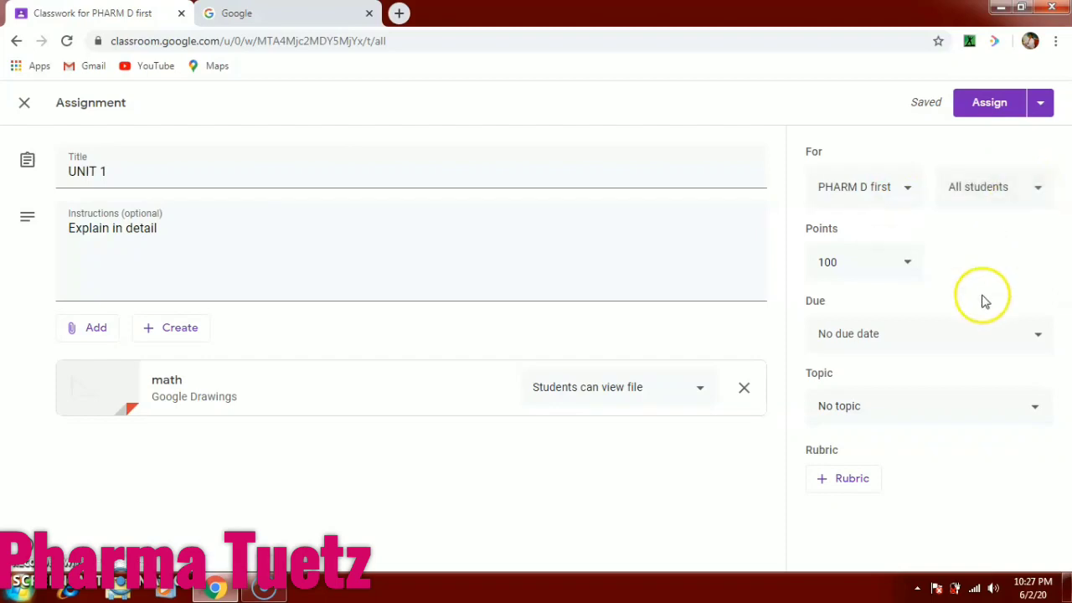
{"action": "left_click", "coordinate": [905, 268]}
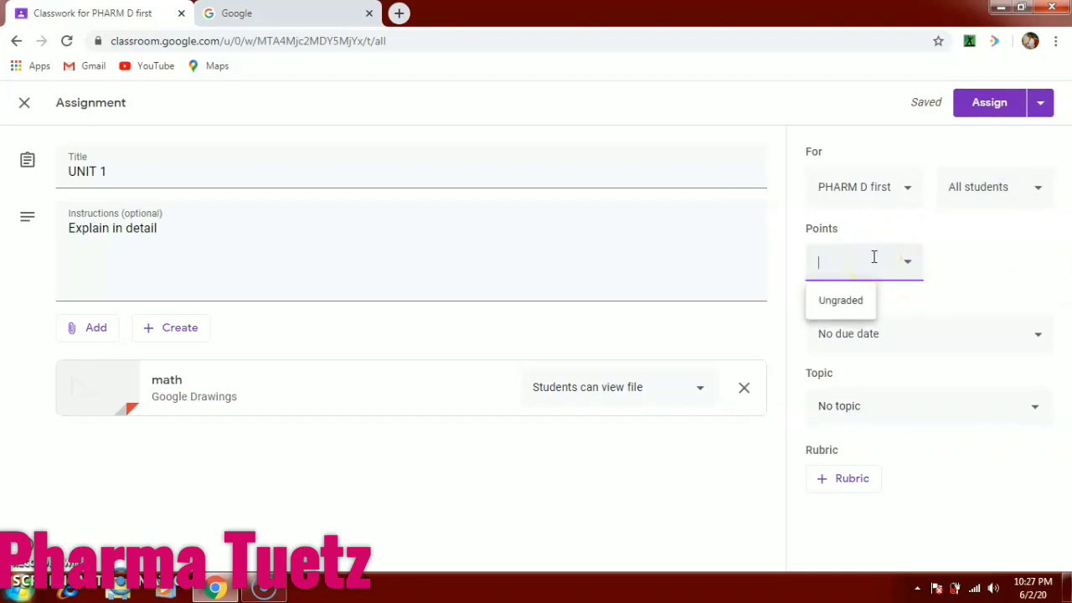
{"action": "left_click", "coordinate": [946, 303]}
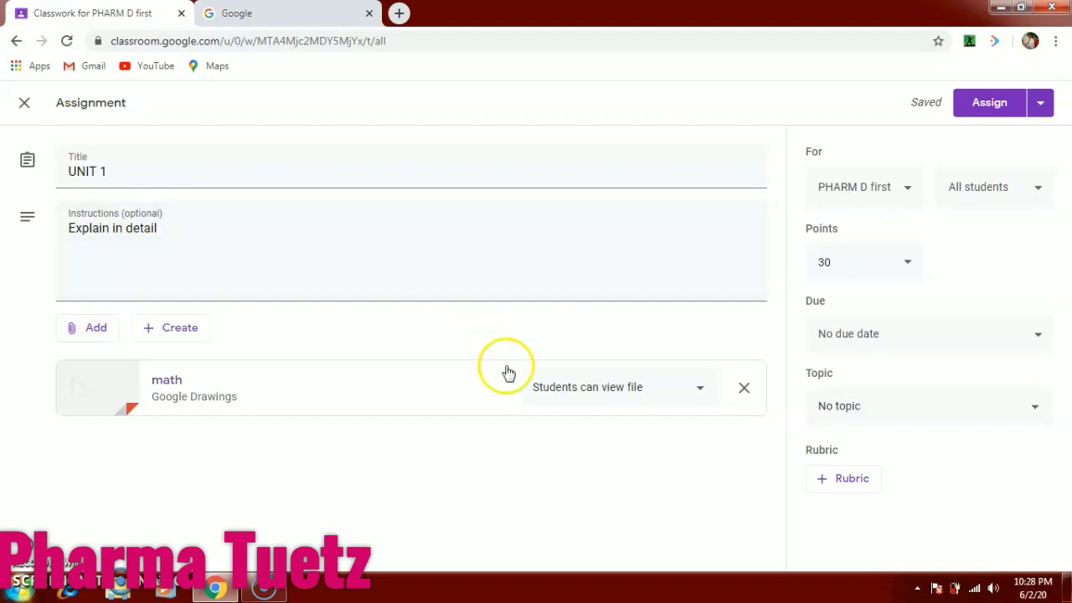
- Set the assignment's due date to Jun 4, 2020 with a due time of 11:59 PM
{"action": "left_click", "coordinate": [1037, 337]}
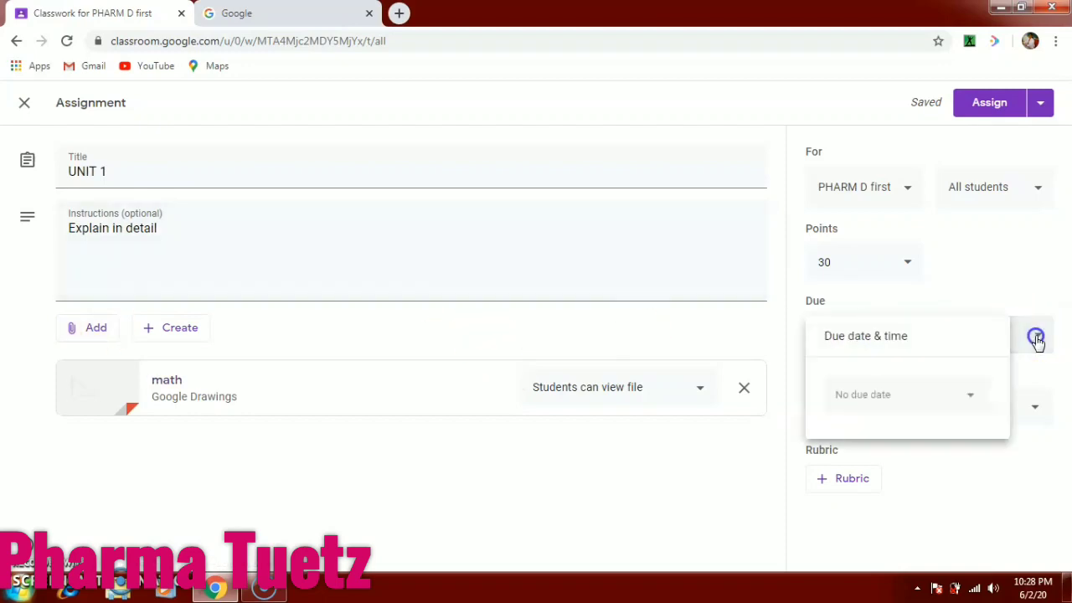
{"action": "left_click", "coordinate": [969, 393]}
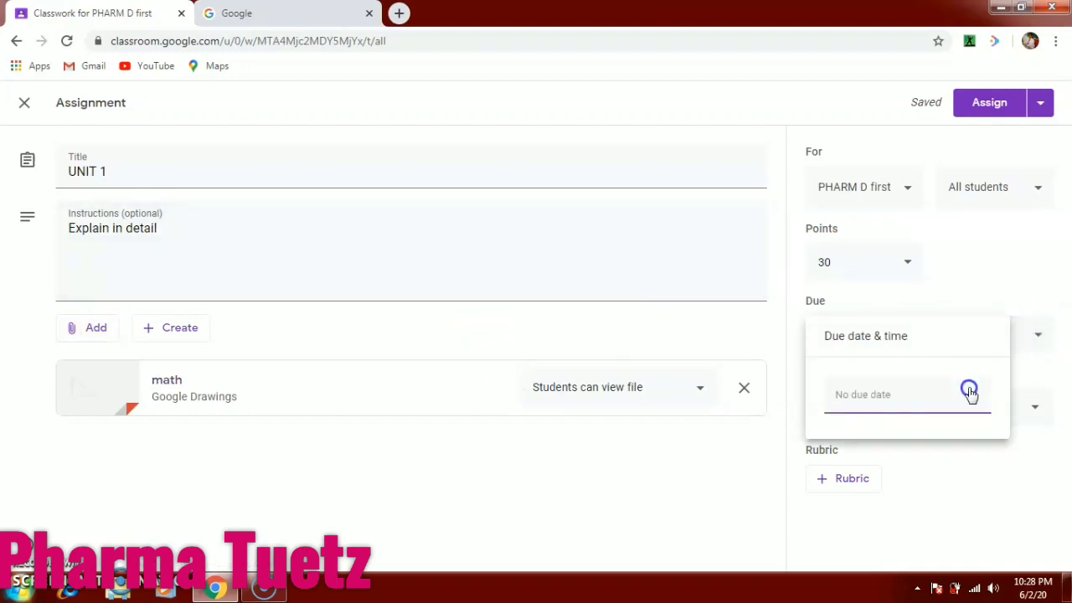
{"action": "left_click", "coordinate": [938, 262]}
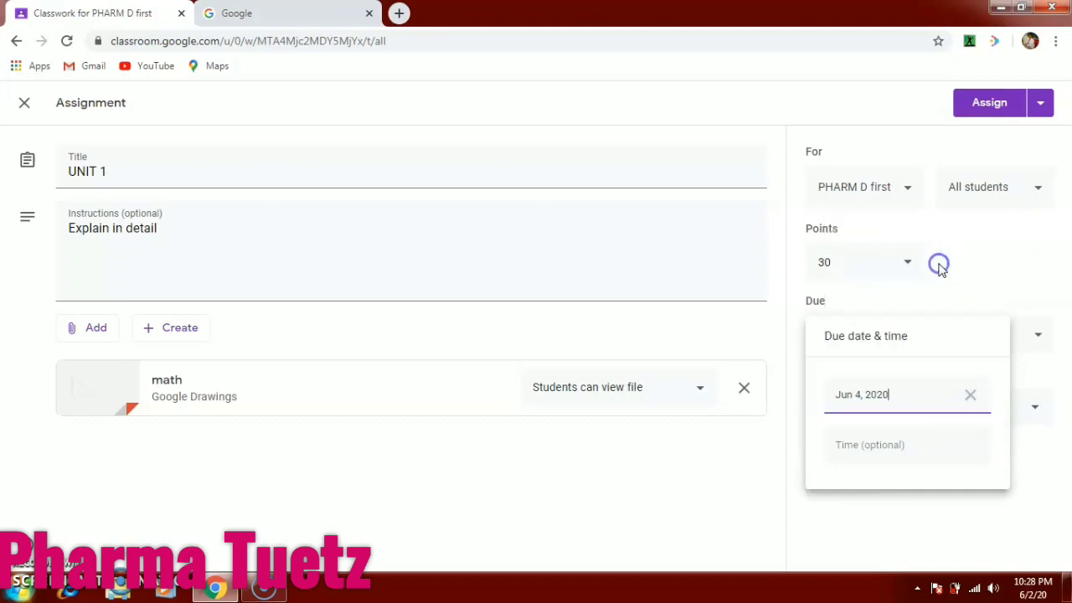
{"action": "left_click", "coordinate": [926, 445]}
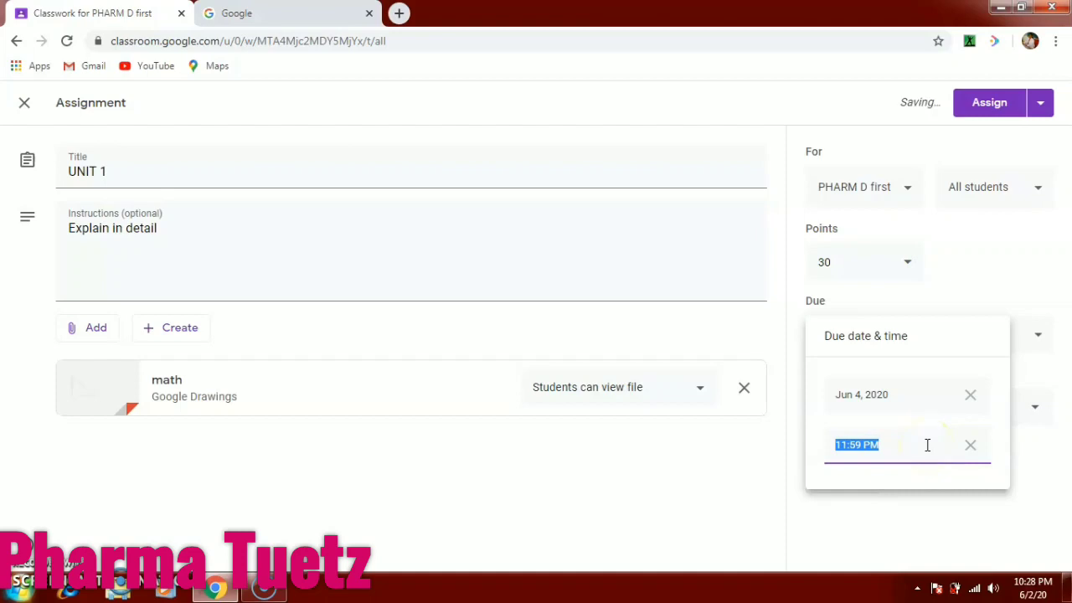
{"action": "left_click", "coordinate": [926, 494]}
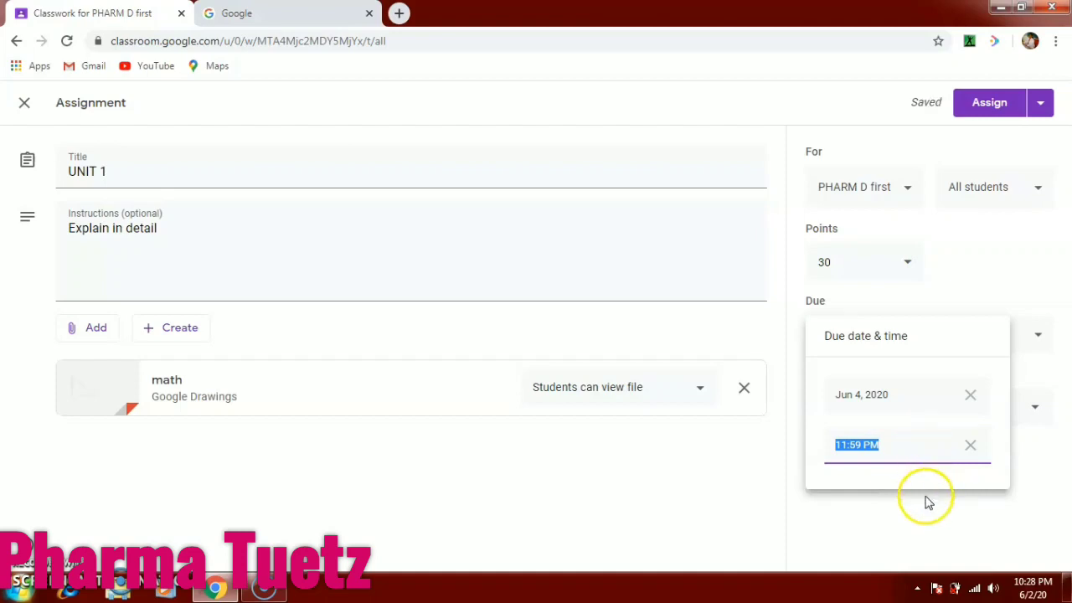
- Check the topic choices, keep the assignment without a topic, and assign it to the class
{"action": "left_click", "coordinate": [1033, 410]}
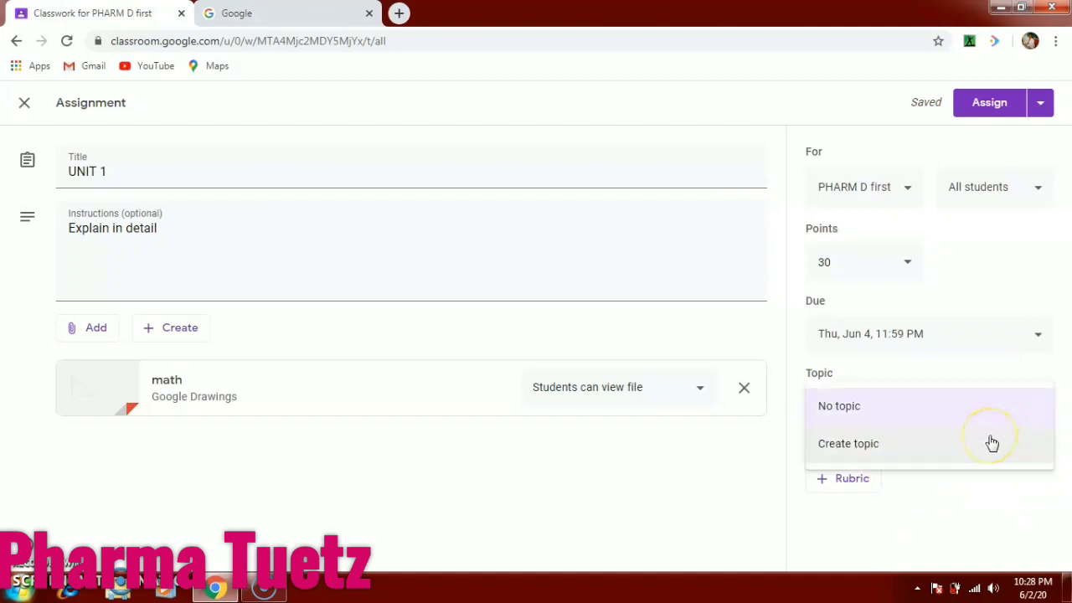
{"action": "left_click", "coordinate": [956, 520]}
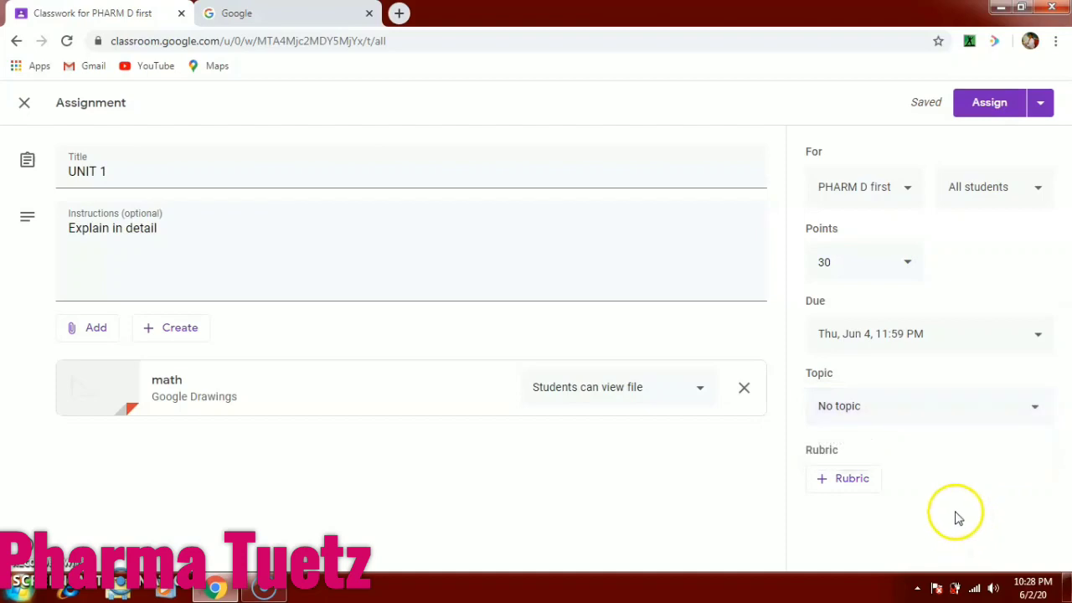
{"action": "left_click", "coordinate": [992, 102]}
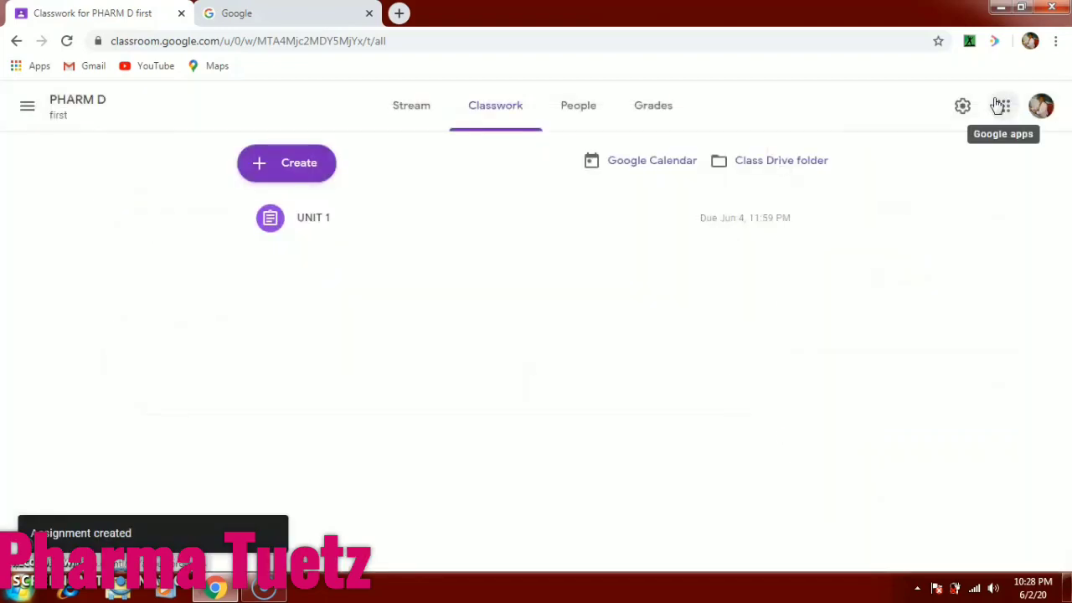
- View the class's People page with its teacher and student lists
{"action": "left_click", "coordinate": [974, 111]}
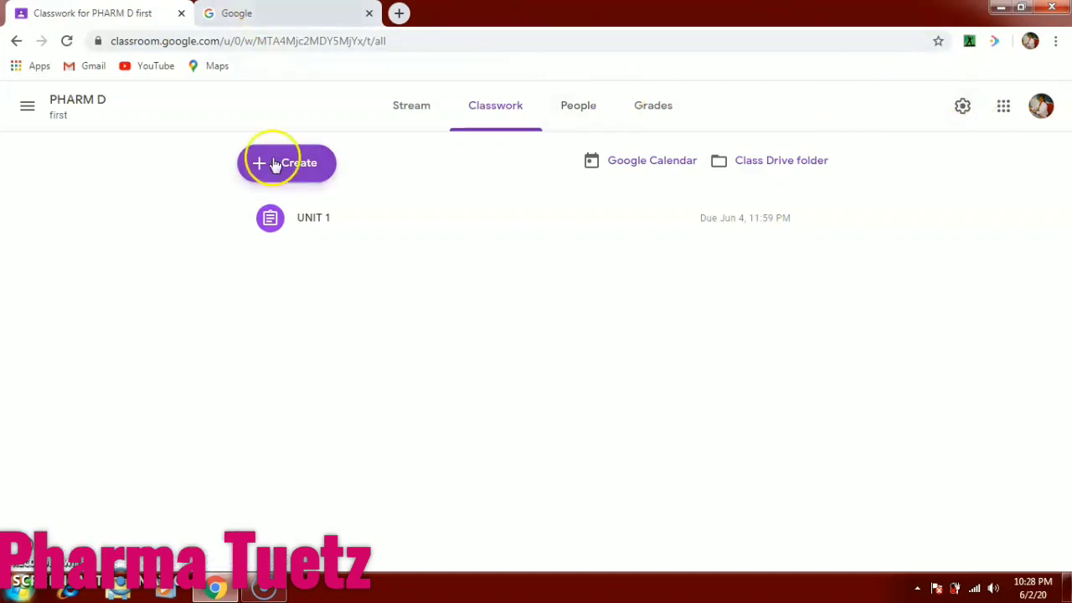
{"action": "left_click", "coordinate": [583, 117]}
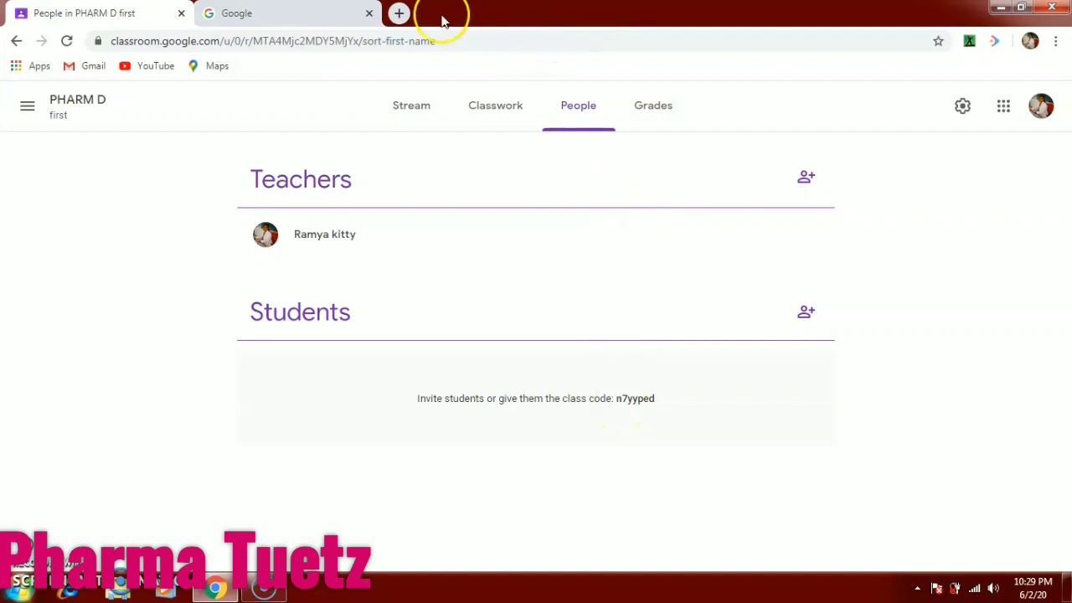
- Switch to the Google page signed in with the other account and open Google Classroom there
{"action": "left_click", "coordinate": [340, 22]}
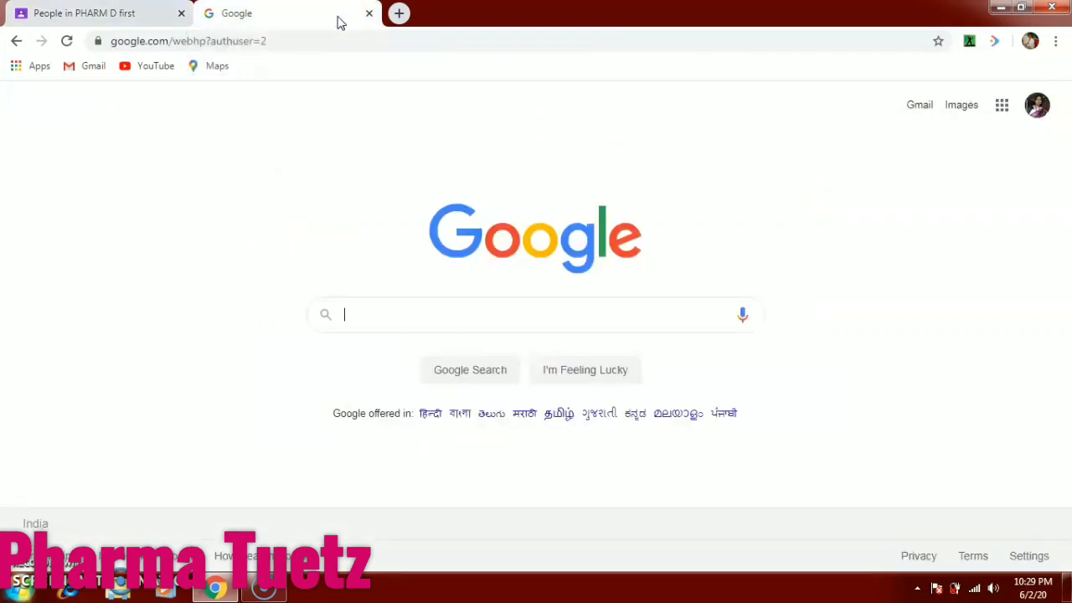
{"action": "left_click", "coordinate": [1001, 105]}
{"action": "left_click_drag", "start_coordinate": [1044, 222], "coordinate": [1046, 411]}
{"action": "left_click", "coordinate": [989, 342]}
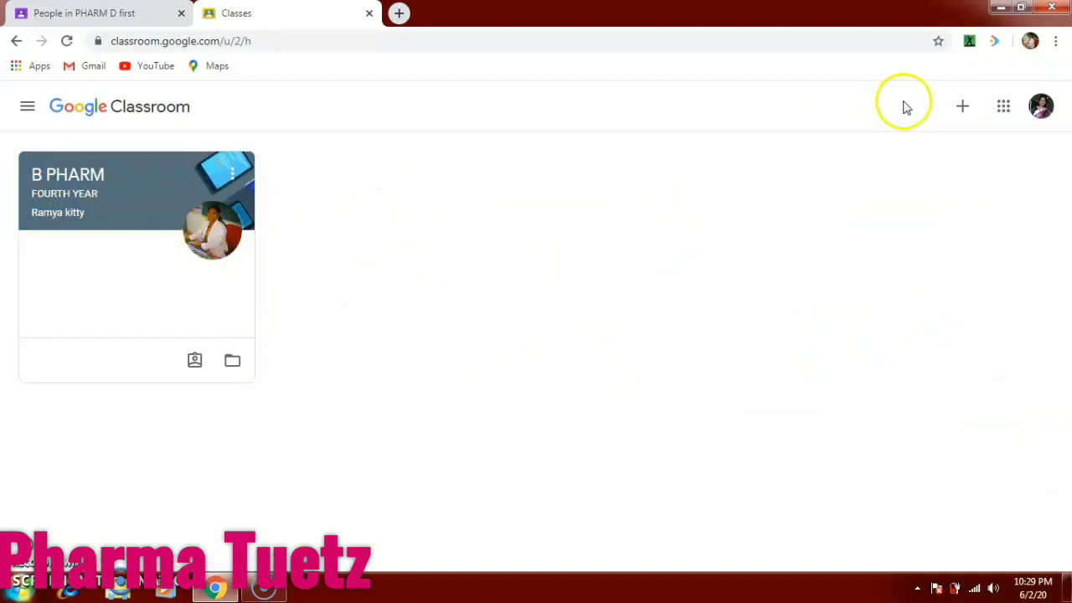
- Copy the class code from the PHARM D class's People page in the teacher account
{"action": "left_click", "coordinate": [58, 15]}
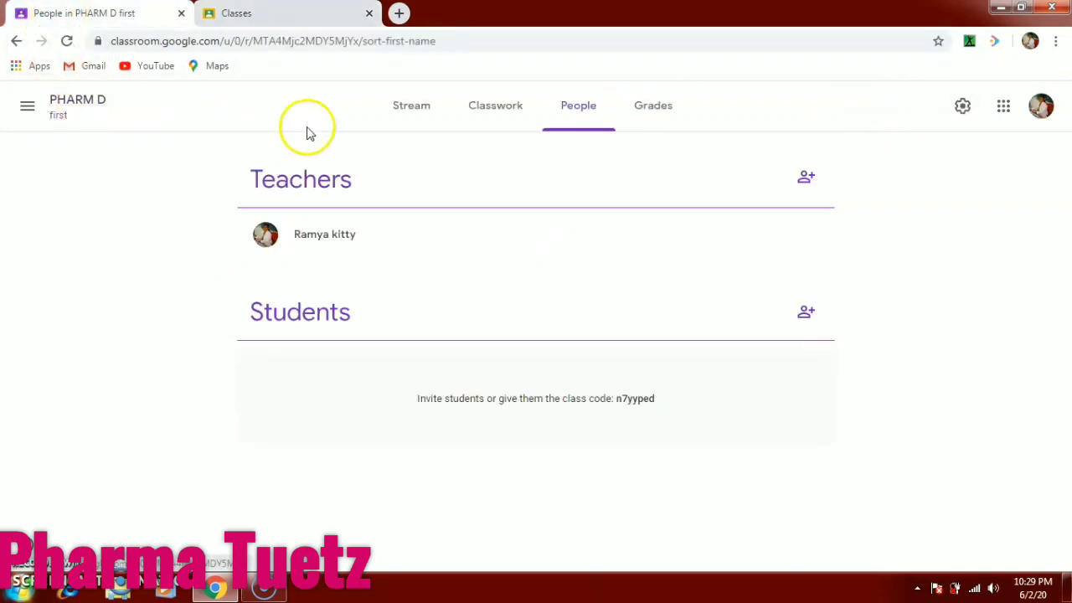
{"action": "left_click_drag", "start_coordinate": [616, 399], "coordinate": [653, 400]}
{"action": "key", "text": "ctrl+c"}
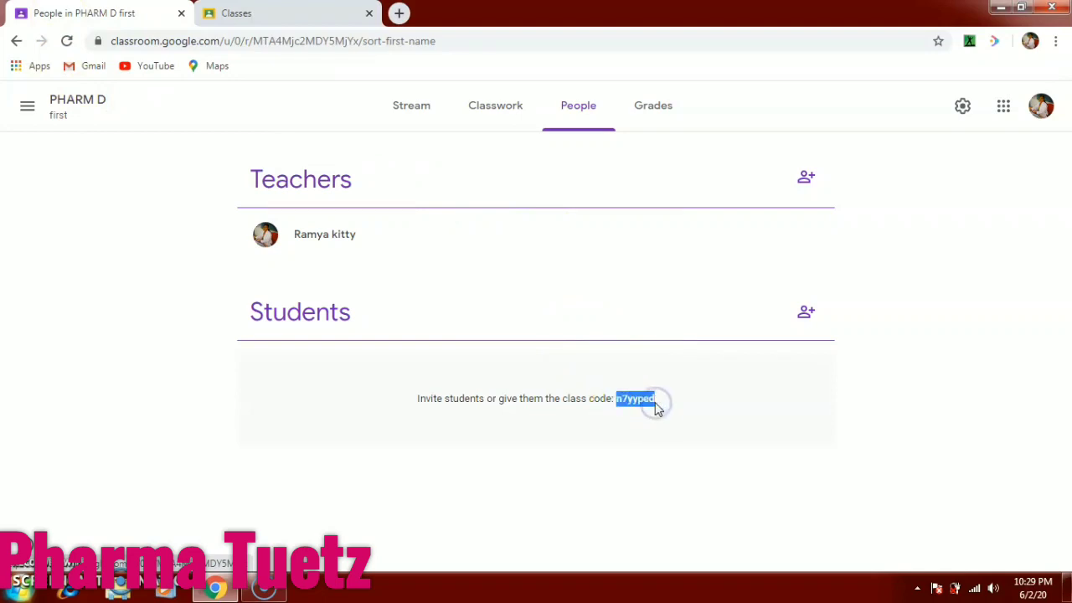
- Return to the second account's Classroom and join the PHARM D class by entering the copied class code
{"action": "left_click", "coordinate": [339, 18]}
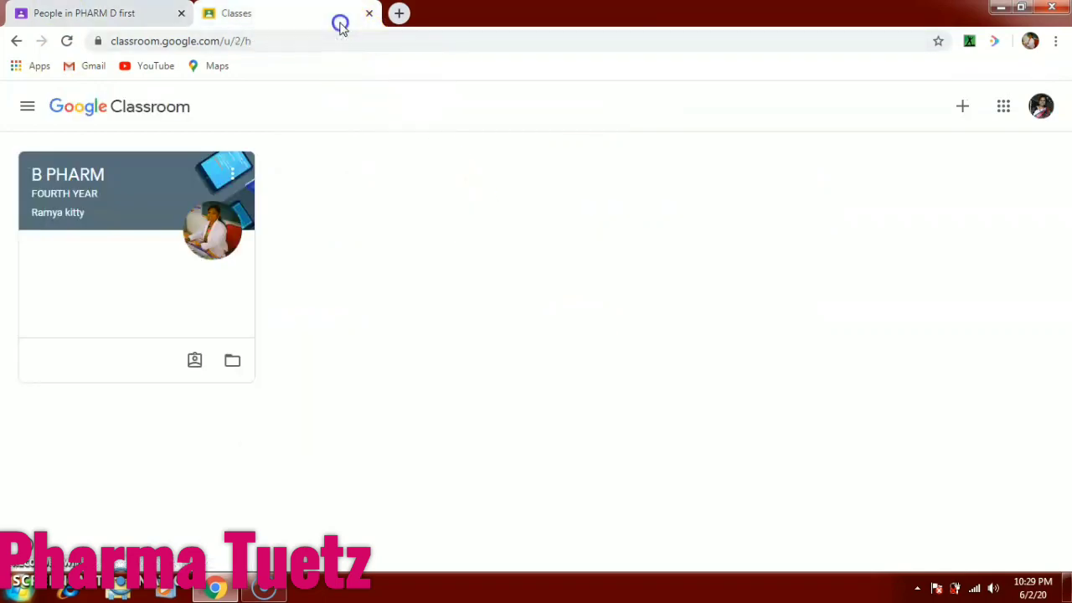
{"action": "left_click", "coordinate": [965, 114]}
{"action": "left_click", "coordinate": [915, 140]}
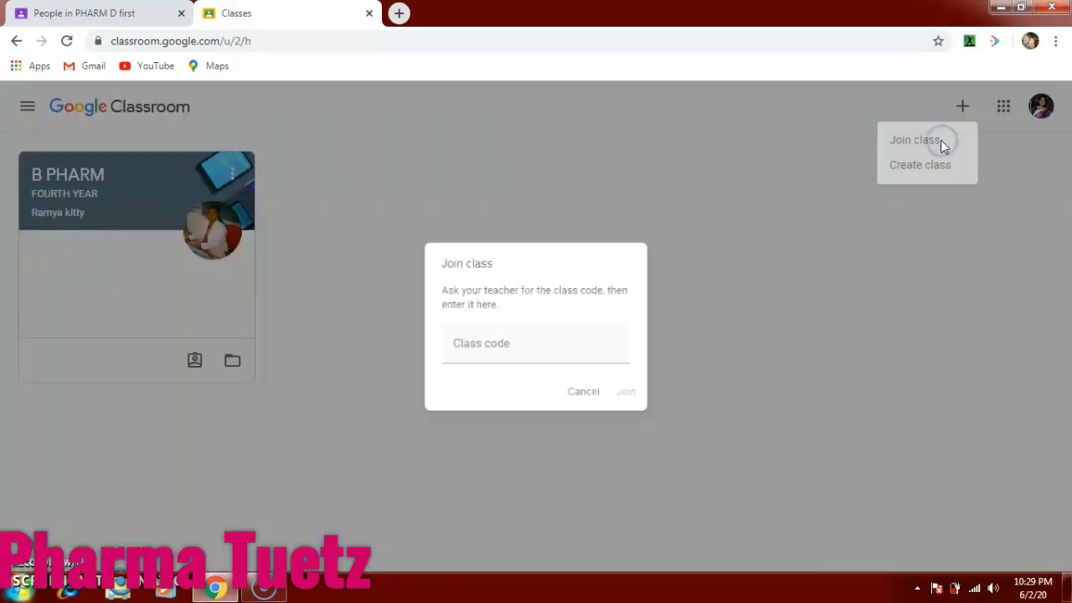
{"action": "key", "text": "ctrl+v"}
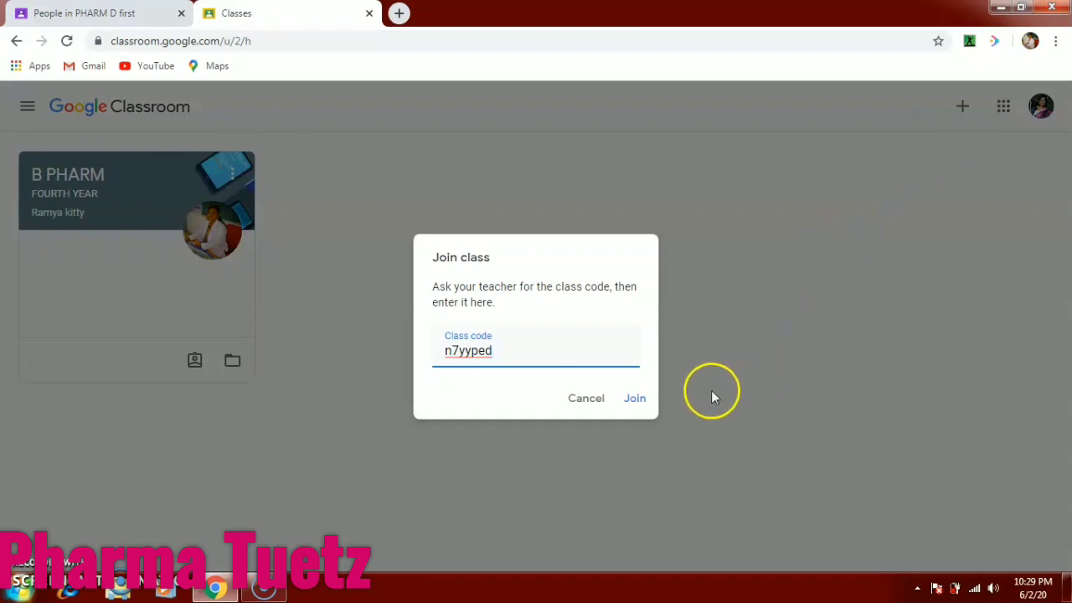
{"action": "left_click", "coordinate": [638, 399]}
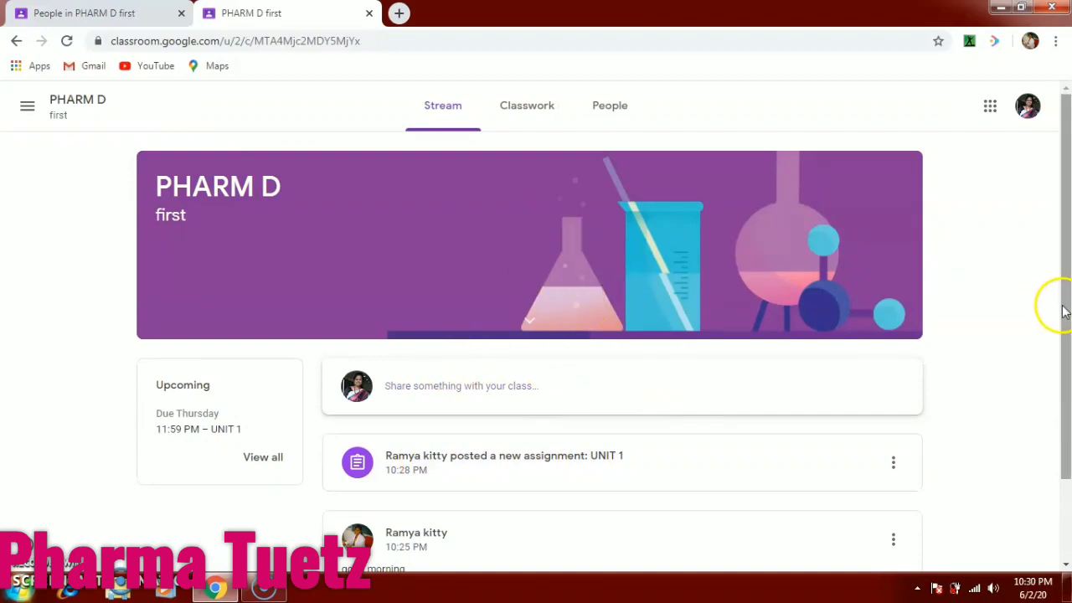
- Look over the class stream as the student, and open the full UNIT 1 assignment from the classwork
{"action": "left_click_drag", "start_coordinate": [1063, 310], "coordinate": [1064, 394]}
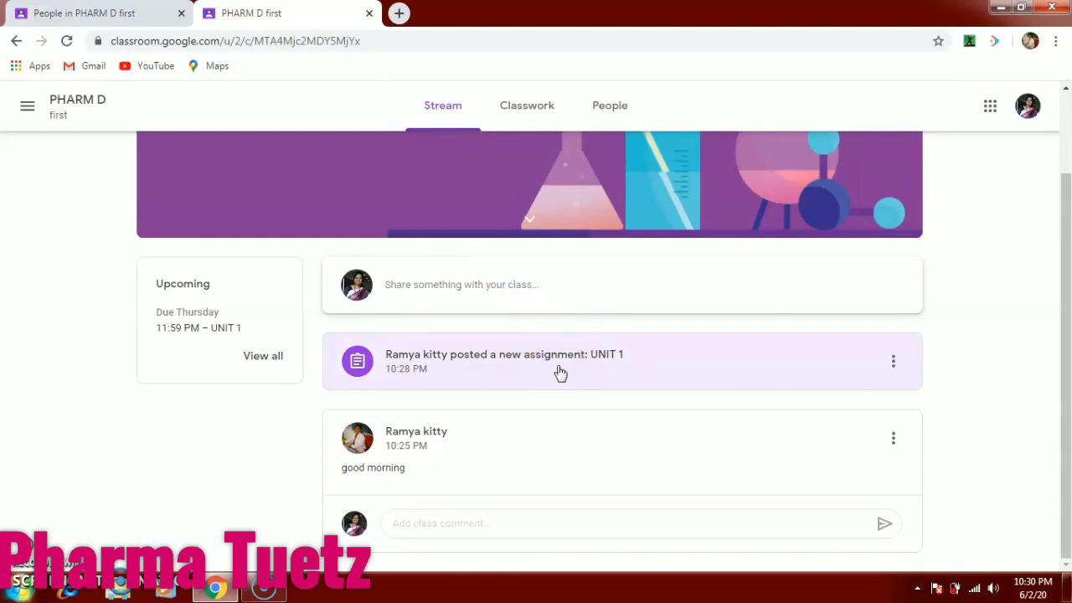
{"action": "left_click", "coordinate": [534, 105]}
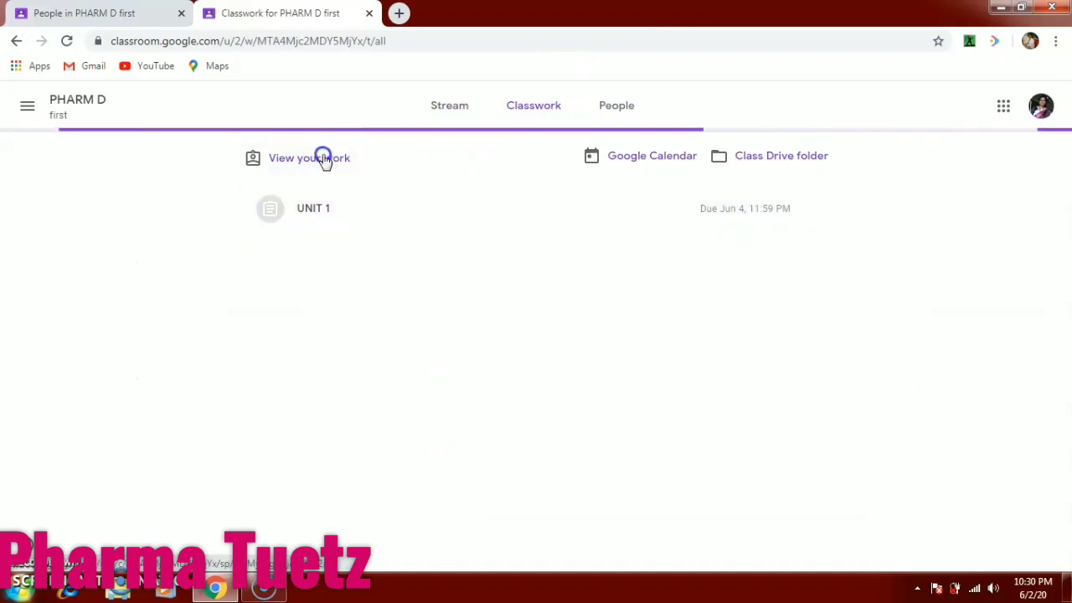
{"action": "left_click", "coordinate": [323, 207]}
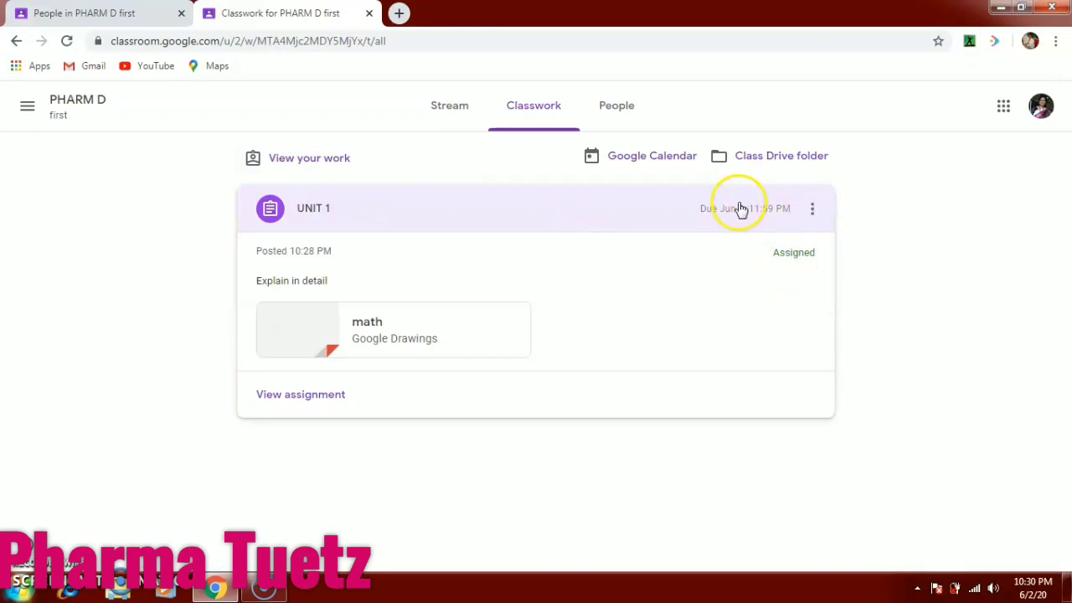
{"action": "left_click", "coordinate": [316, 398]}
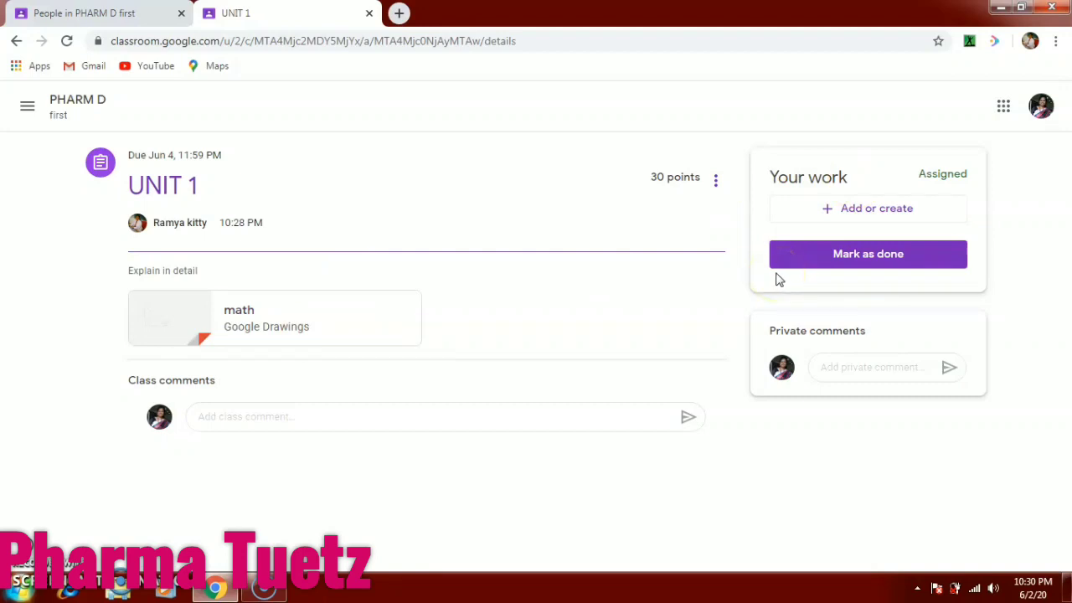
- Attach Diene.pdf from Google Drive as the work for UNIT 1 and turn it in
{"action": "left_click", "coordinate": [878, 216]}
{"action": "left_click", "coordinate": [833, 357]}
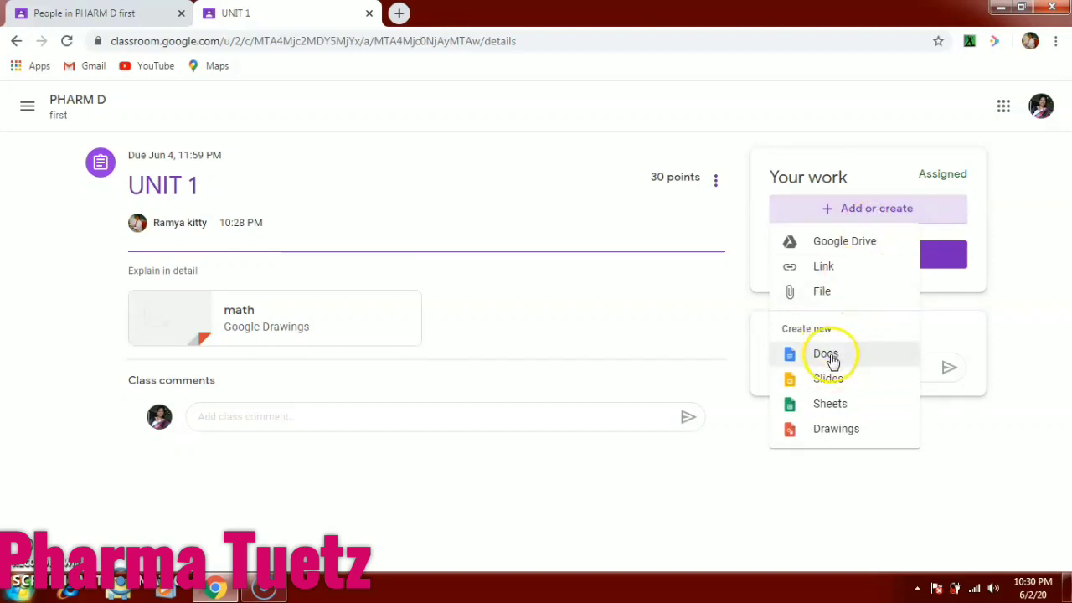
{"action": "left_click", "coordinate": [835, 433]}
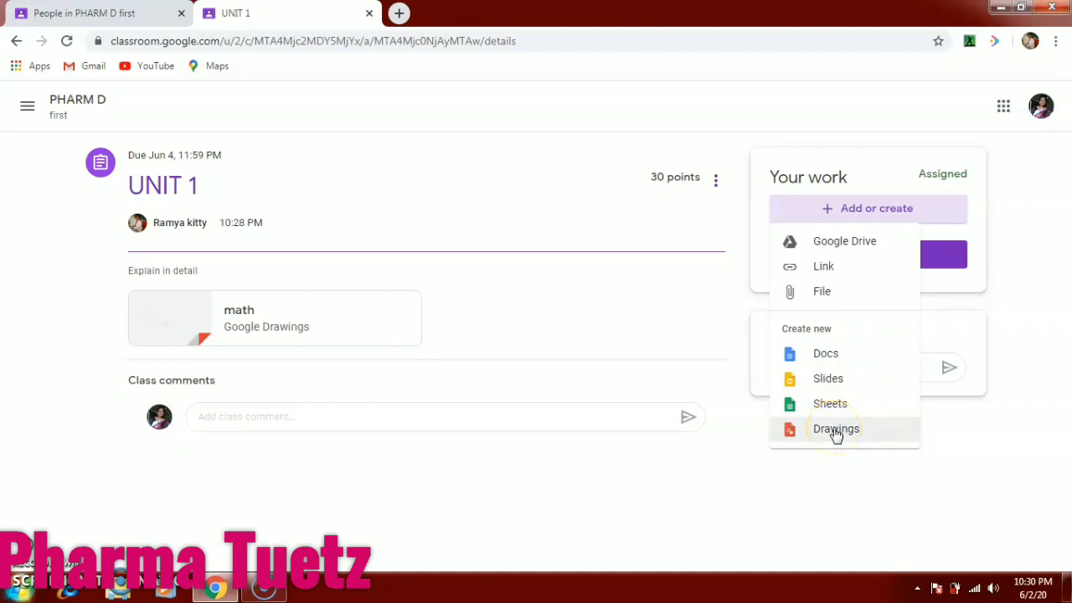
{"action": "left_click", "coordinate": [843, 245]}
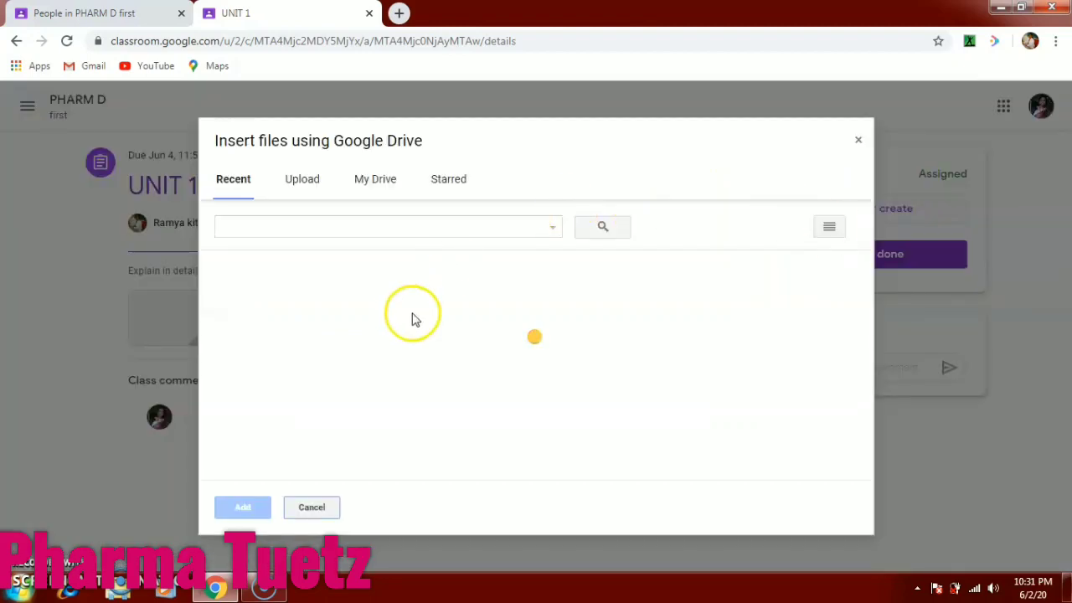
{"action": "left_click", "coordinate": [307, 291]}
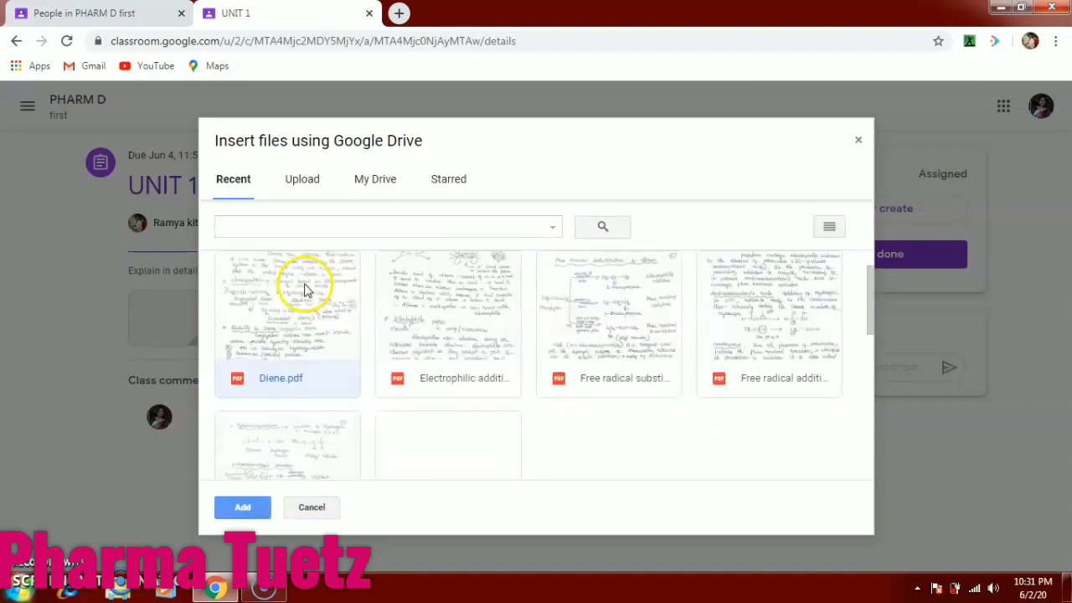
{"action": "left_click", "coordinate": [242, 507]}
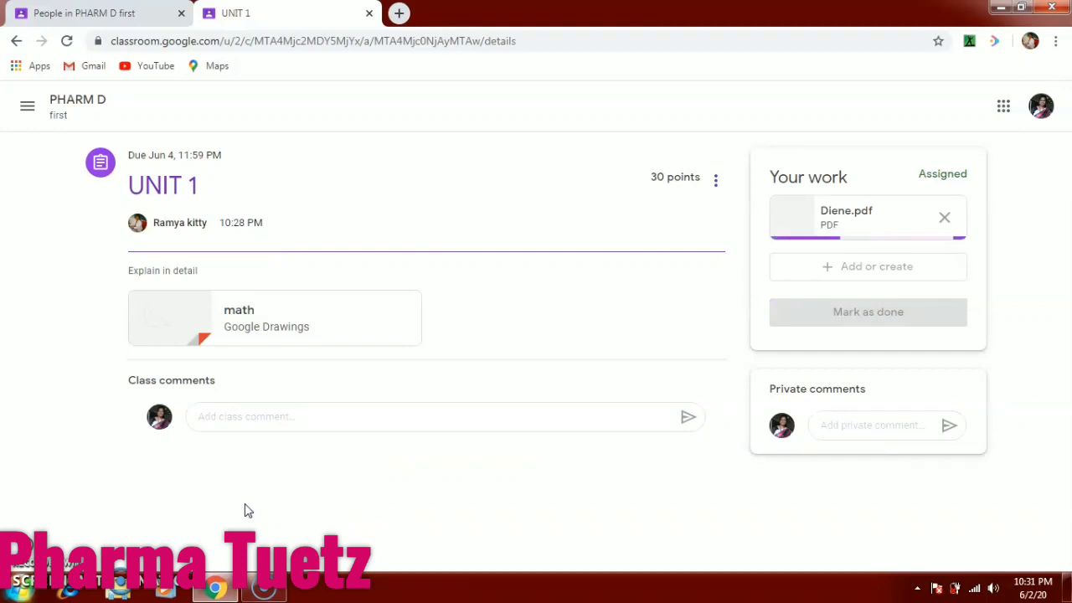
{"action": "left_click", "coordinate": [244, 502]}
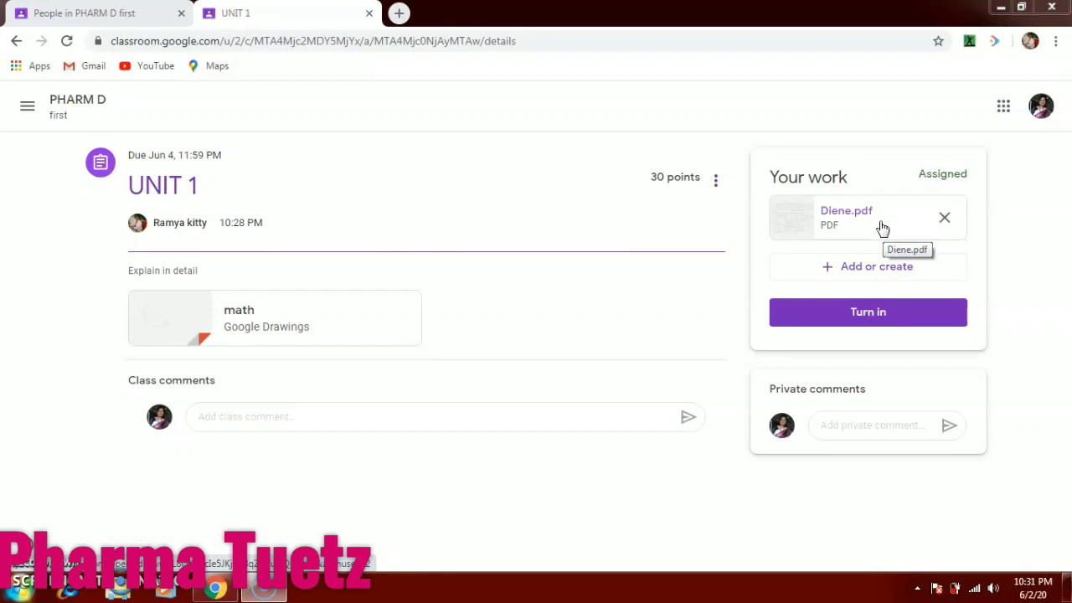
{"action": "left_click", "coordinate": [875, 311]}
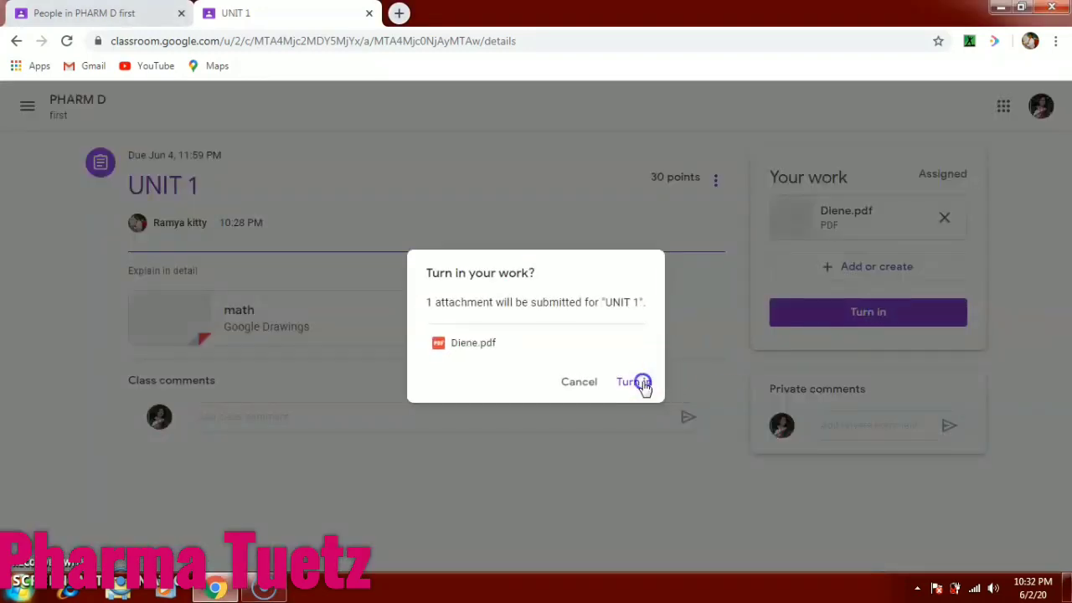
{"action": "left_click", "coordinate": [630, 383]}
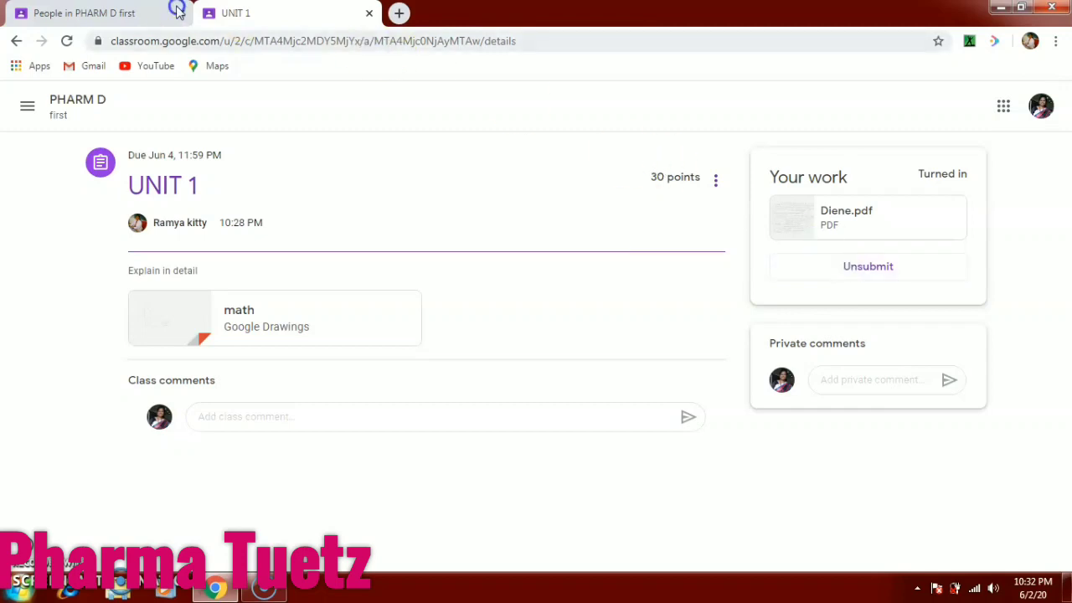
- Switch to the teacher's Classroom page and open the student's turned-in submission for UNIT 1
{"action": "left_click", "coordinate": [116, 10]}
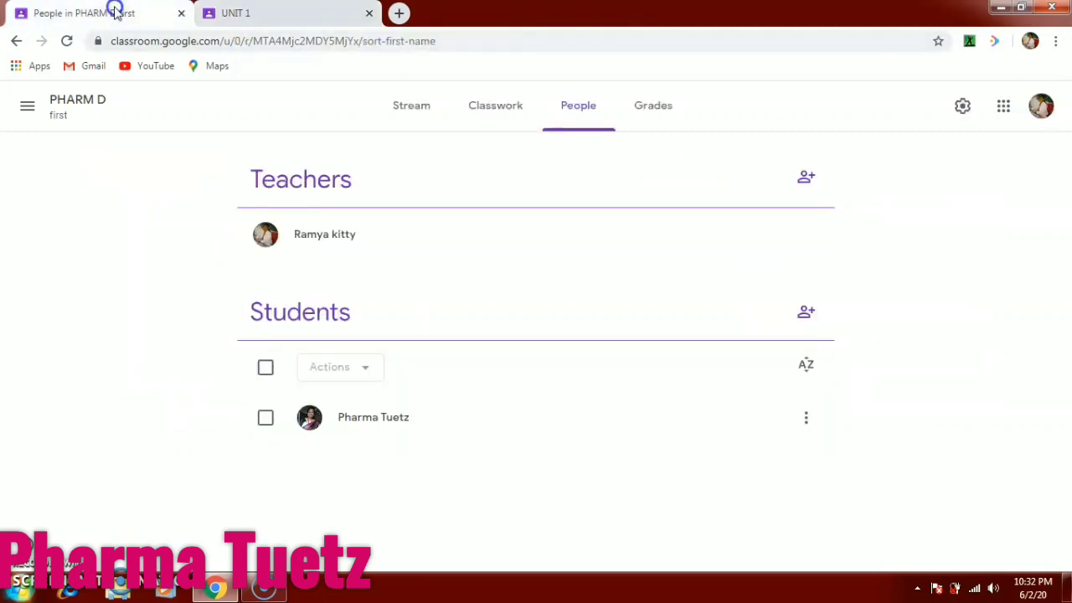
{"action": "left_click", "coordinate": [21, 102]}
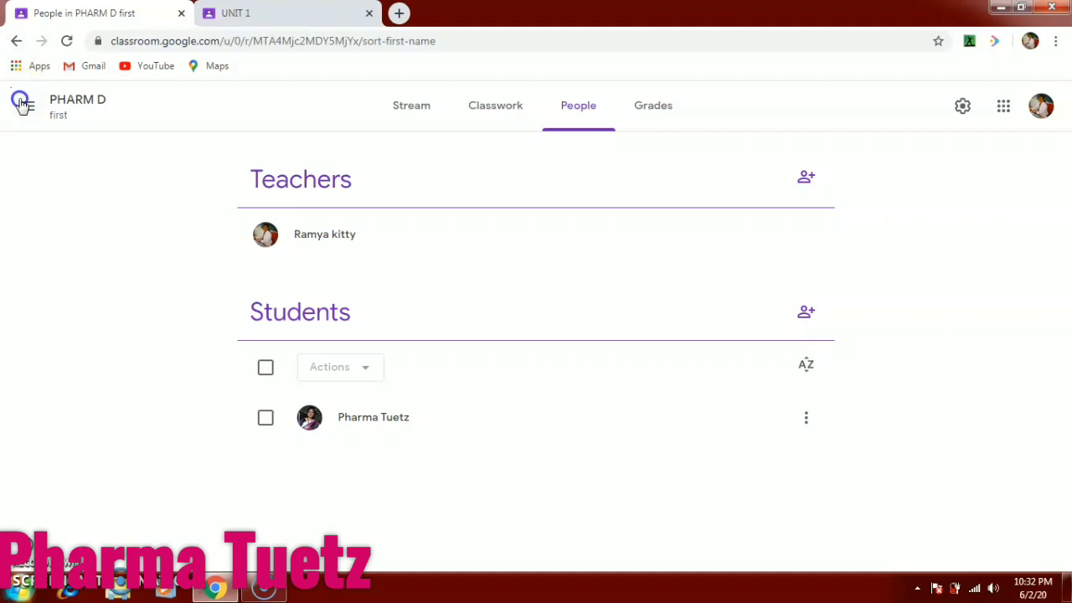
{"action": "left_click", "coordinate": [512, 115]}
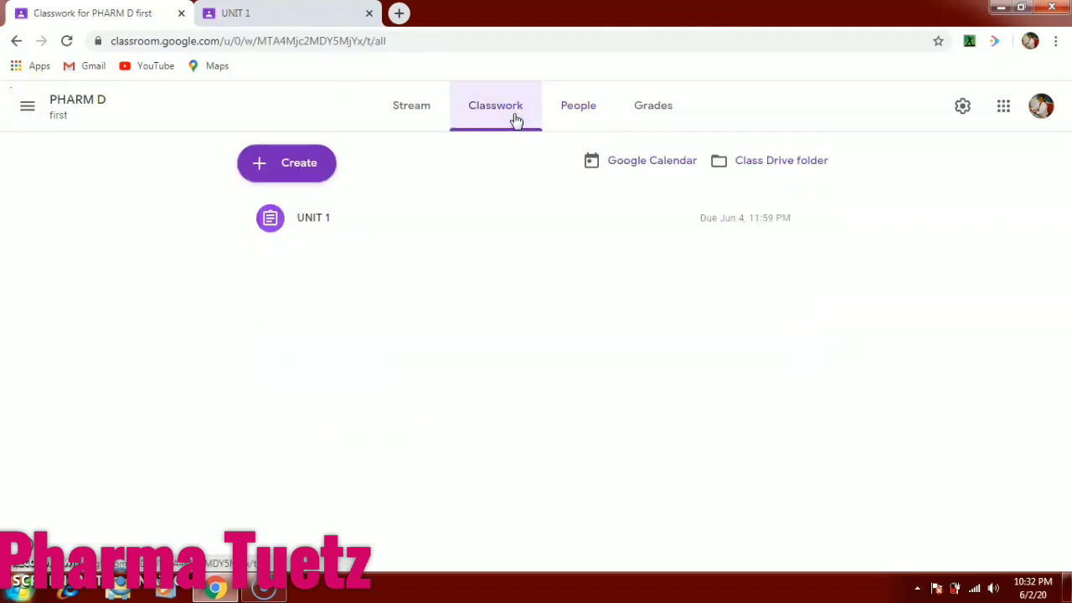
{"action": "left_click", "coordinate": [427, 119]}
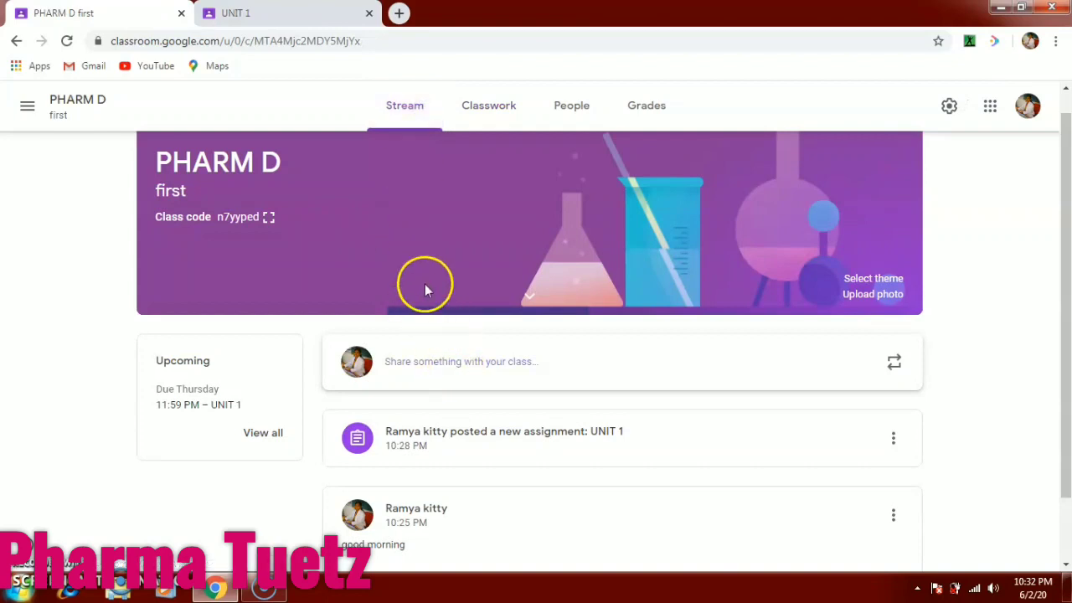
{"action": "left_click", "coordinate": [269, 435]}
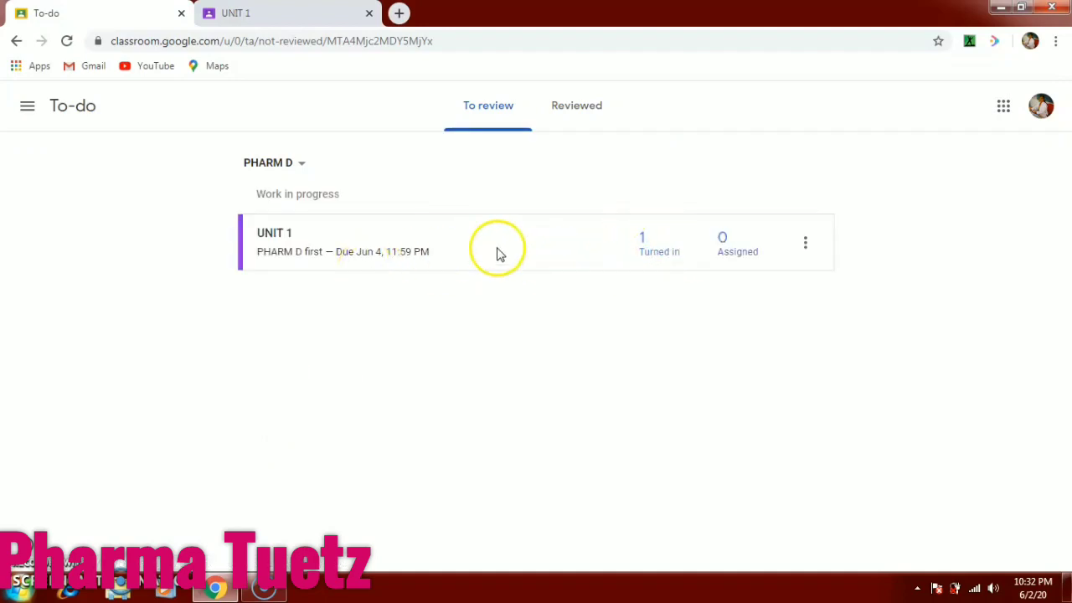
{"action": "left_click", "coordinate": [673, 254]}
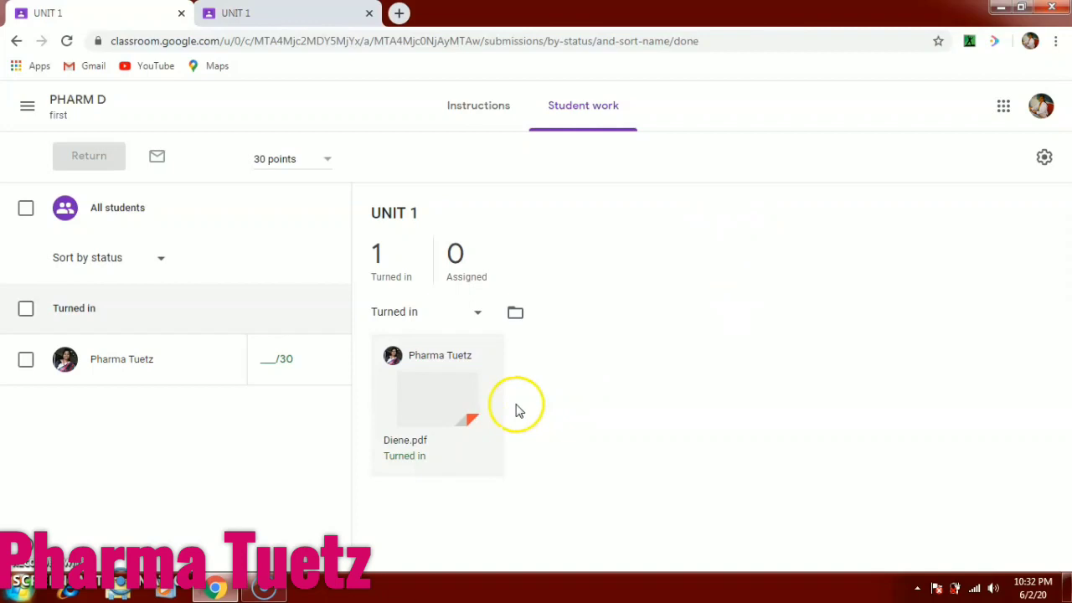
{"action": "left_click", "coordinate": [452, 384]}
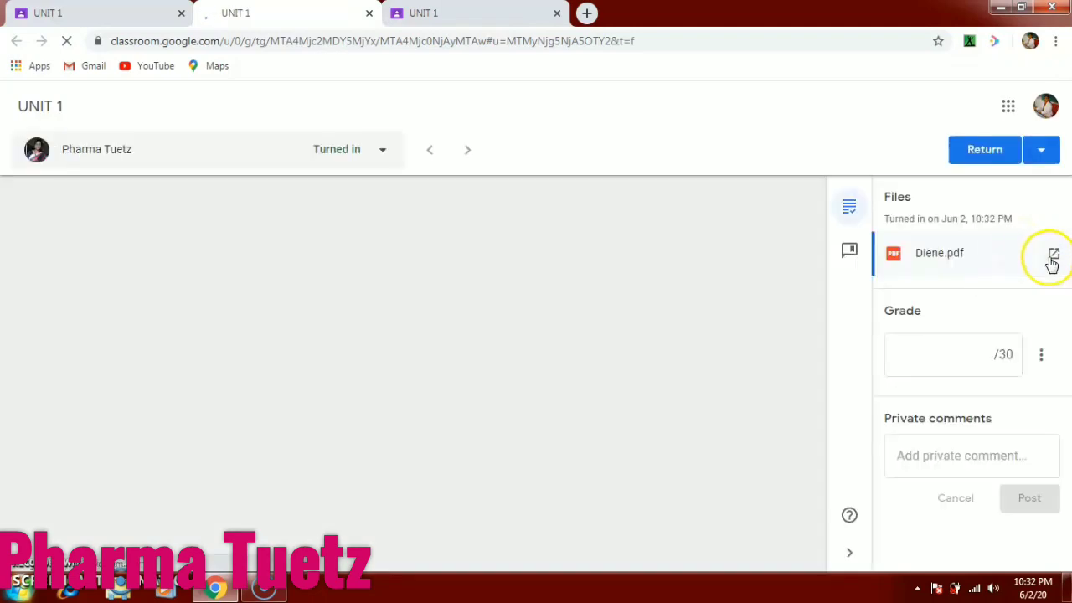
- Look through the submitted Diene.pdf and post the comment "good" on a highlighted area in the first lines of page 1
{"action": "left_click", "coordinate": [1051, 261]}
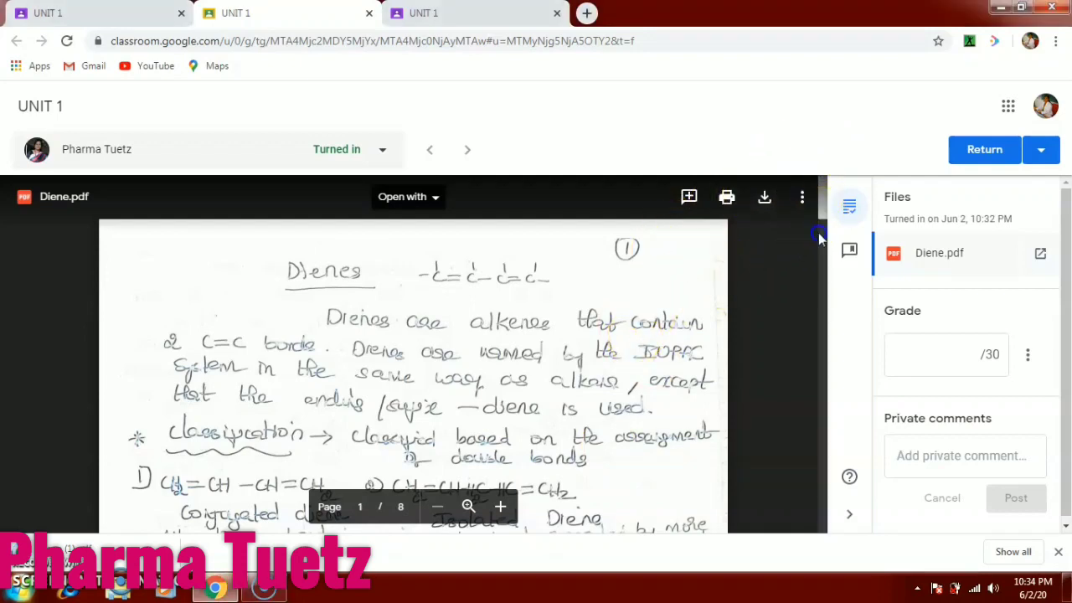
{"action": "left_click_drag", "start_coordinate": [820, 214], "coordinate": [818, 270]}
{"action": "scroll", "coordinate": [821, 256], "scroll_direction": "up", "scroll_amount": 10}
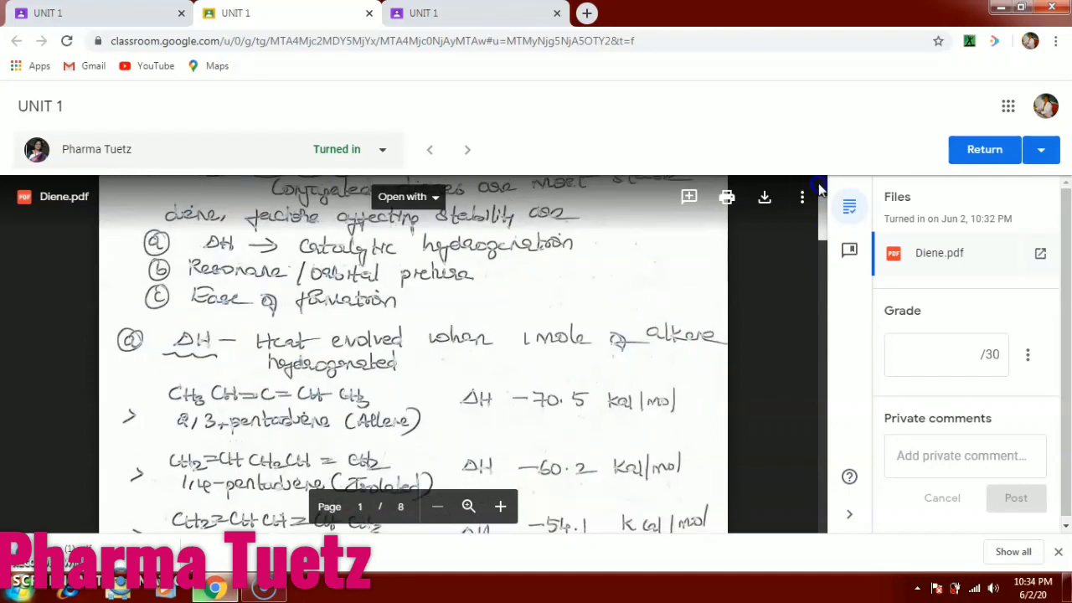
{"action": "left_click", "coordinate": [689, 197]}
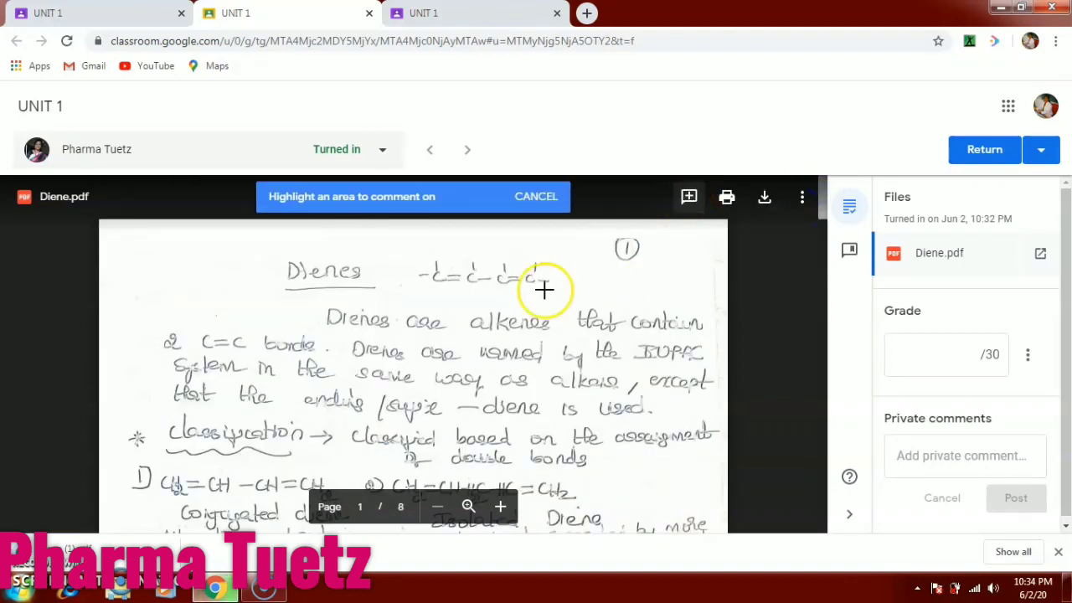
{"action": "left_click_drag", "start_coordinate": [543, 303], "coordinate": [666, 326]}
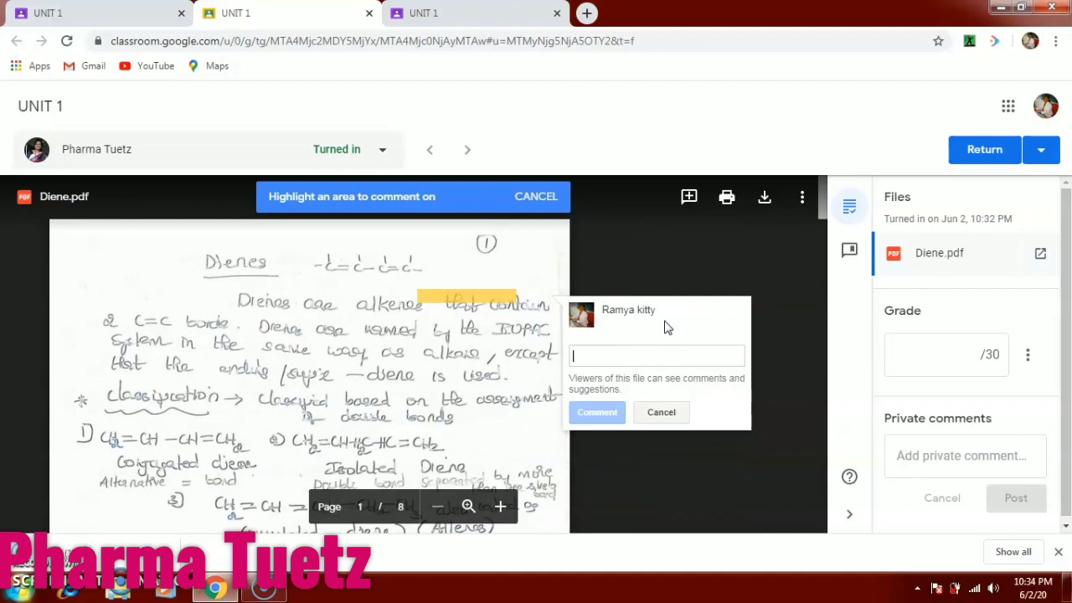
{"action": "type", "text": "good"}
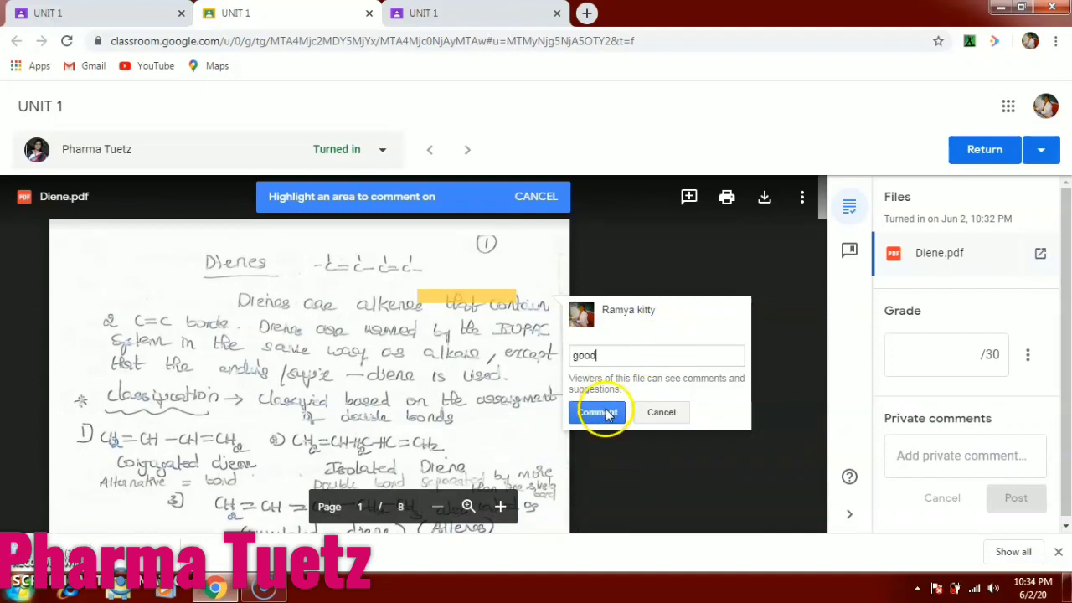
{"action": "left_click", "coordinate": [596, 412]}
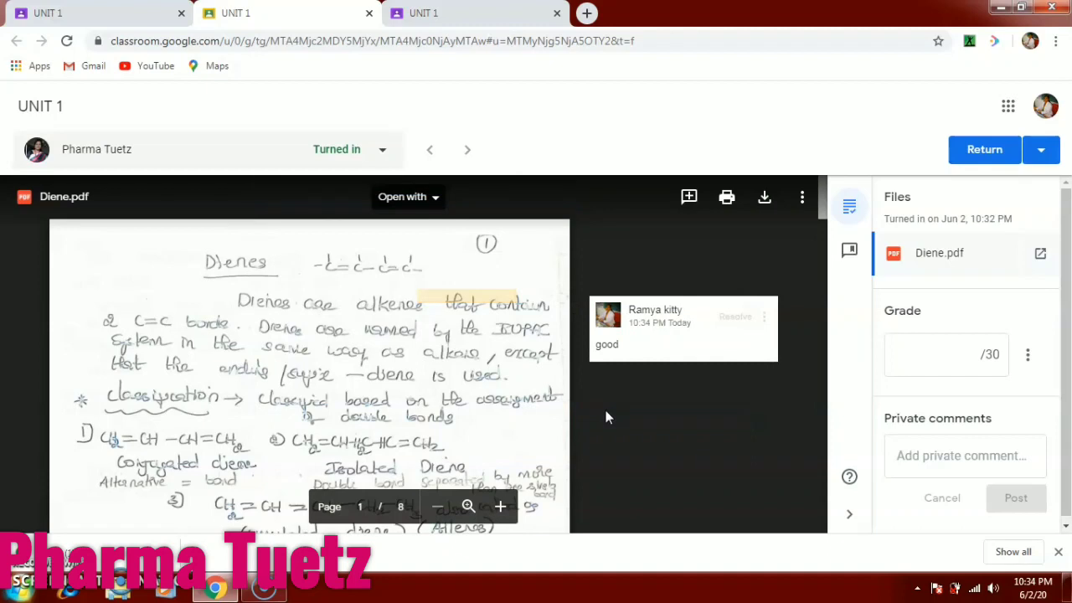
- Skim the remaining pages of the submission and grade it 28 out of 30
{"action": "left_click", "coordinate": [973, 354]}
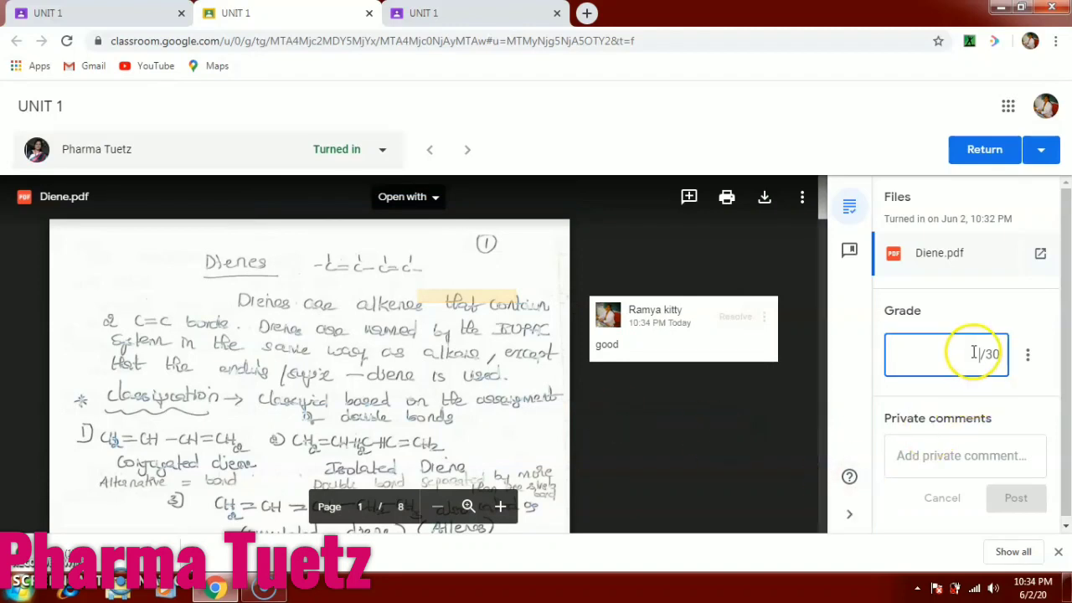
{"action": "left_click_drag", "start_coordinate": [821, 210], "coordinate": [834, 372]}
{"action": "left_click", "coordinate": [974, 346]}
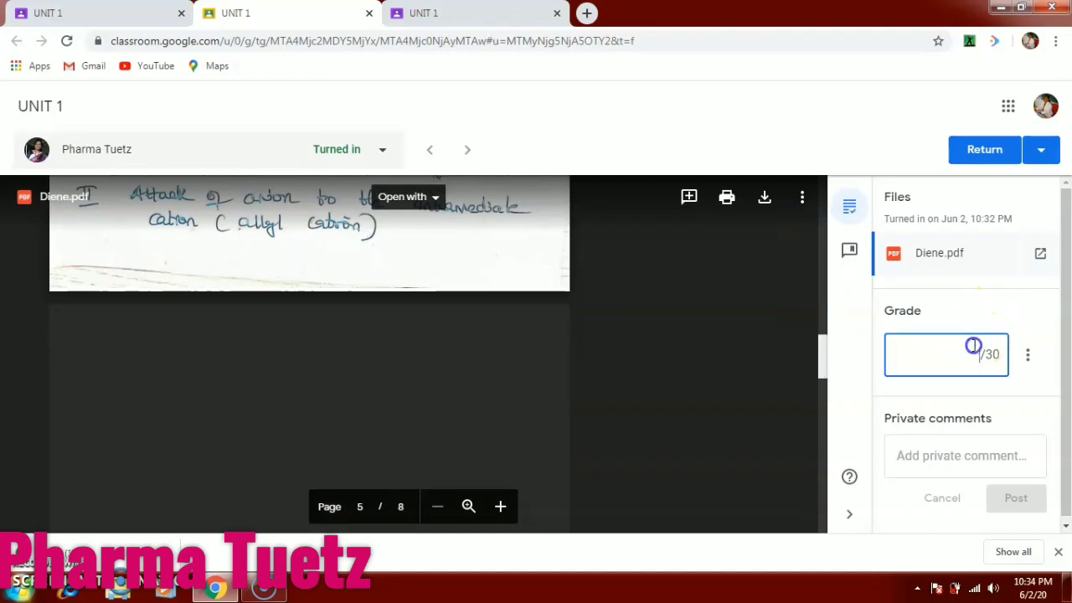
{"action": "type", "text": "28"}
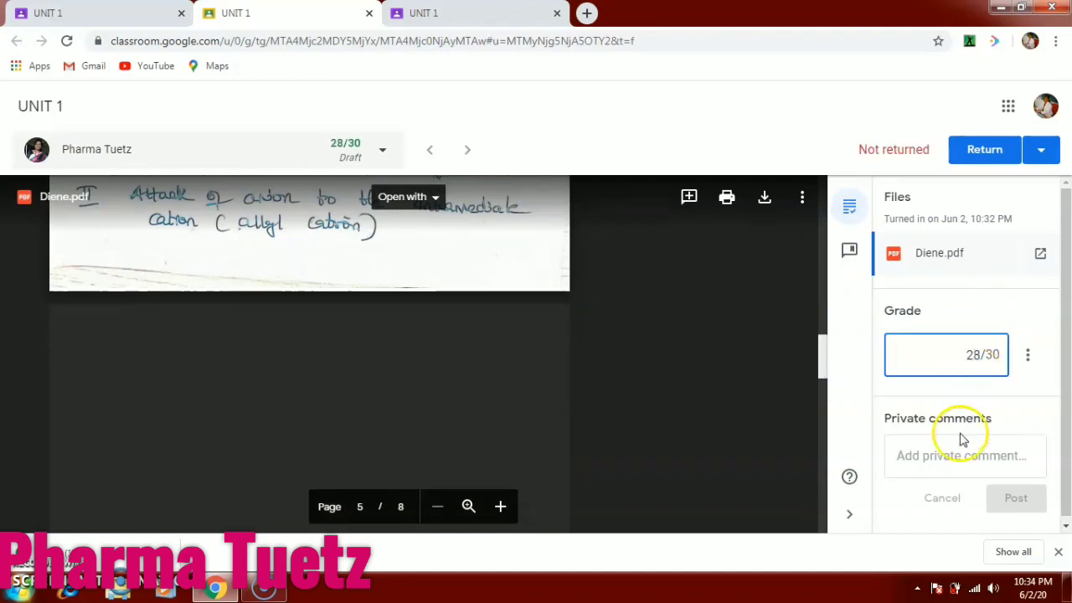
- Post the private comment "good. keep it up" on the UNIT 1 submission and return the graded work to the student
{"action": "left_click", "coordinate": [951, 458]}
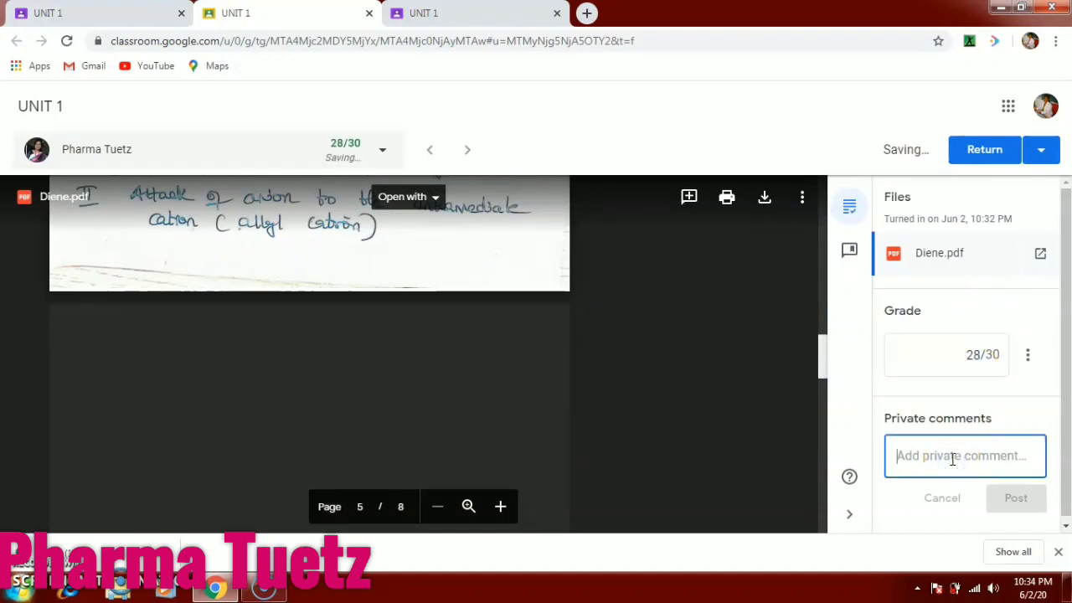
{"action": "type", "text": "good. keep it up"}
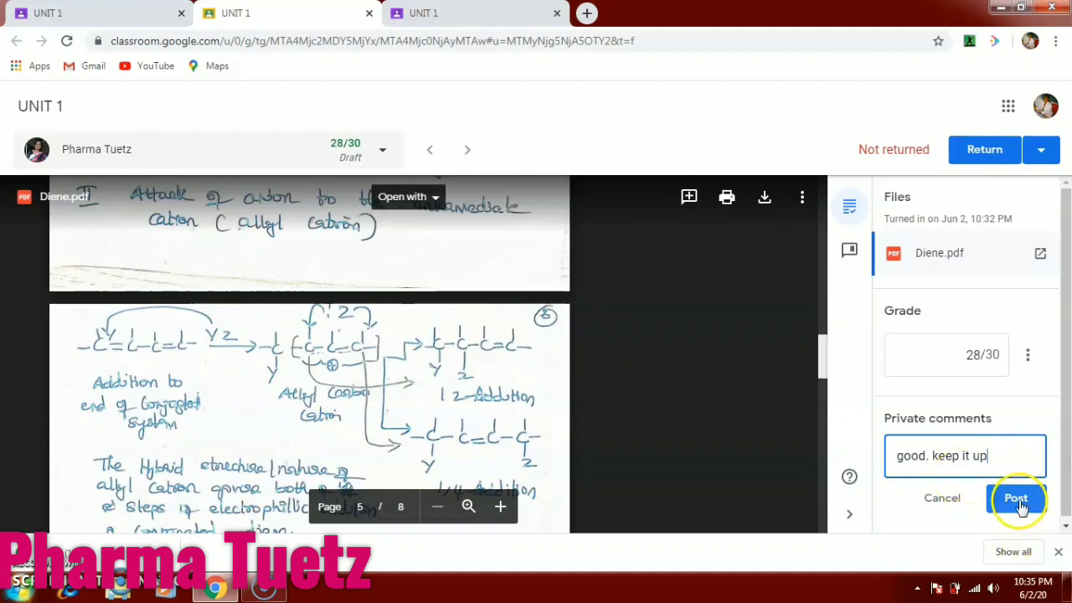
{"action": "left_click", "coordinate": [1020, 504]}
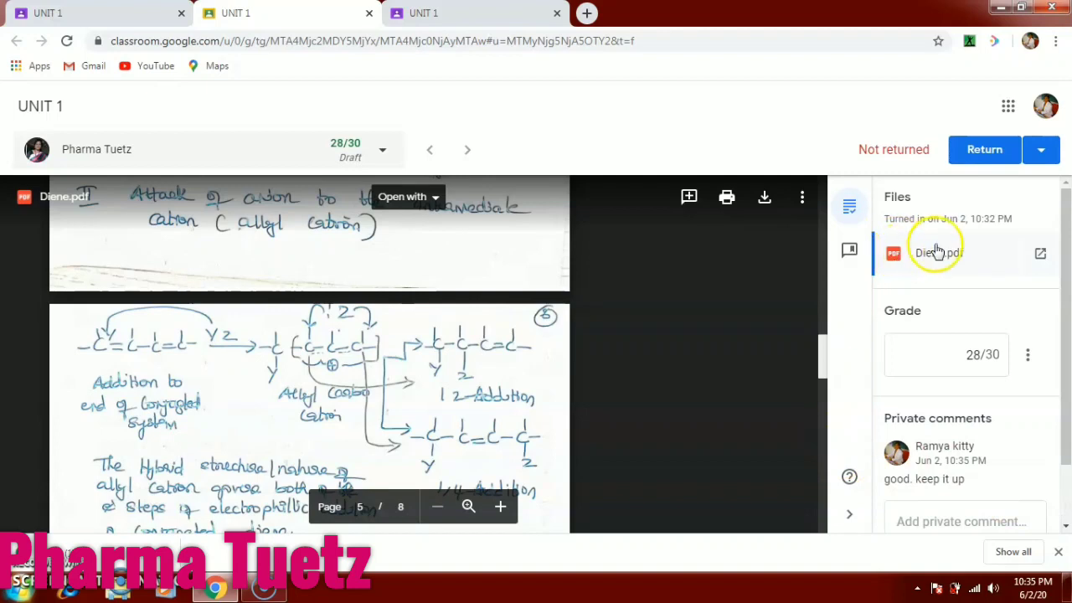
{"action": "left_click", "coordinate": [984, 156]}
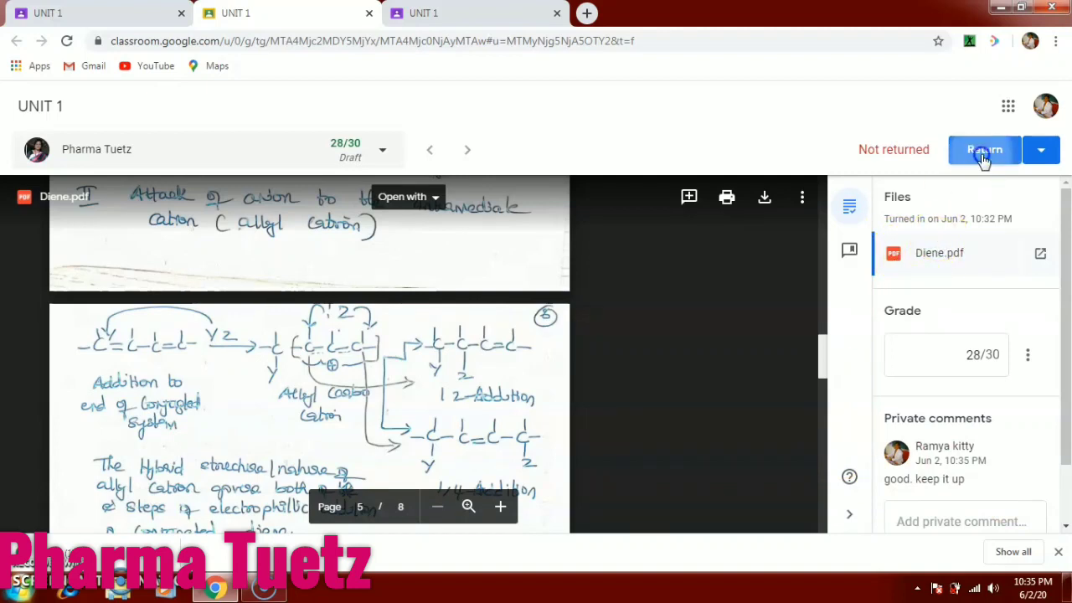
{"action": "left_click", "coordinate": [685, 366]}
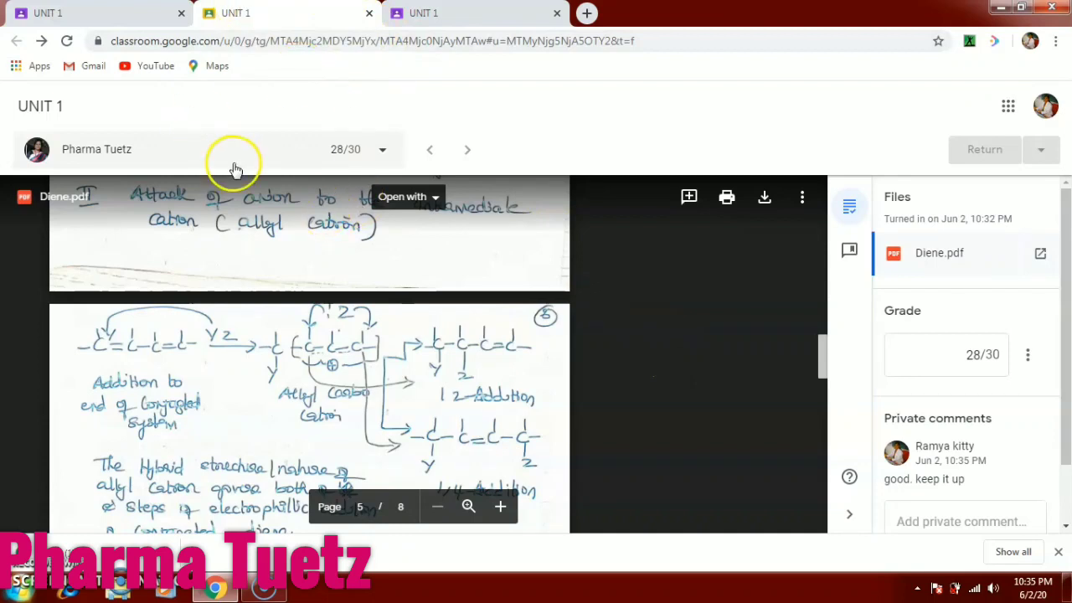
- Leave the UNIT 1 student work page and review the teacher's to-do list of assignments awaiting review across all classes
{"action": "left_click", "coordinate": [138, 10]}
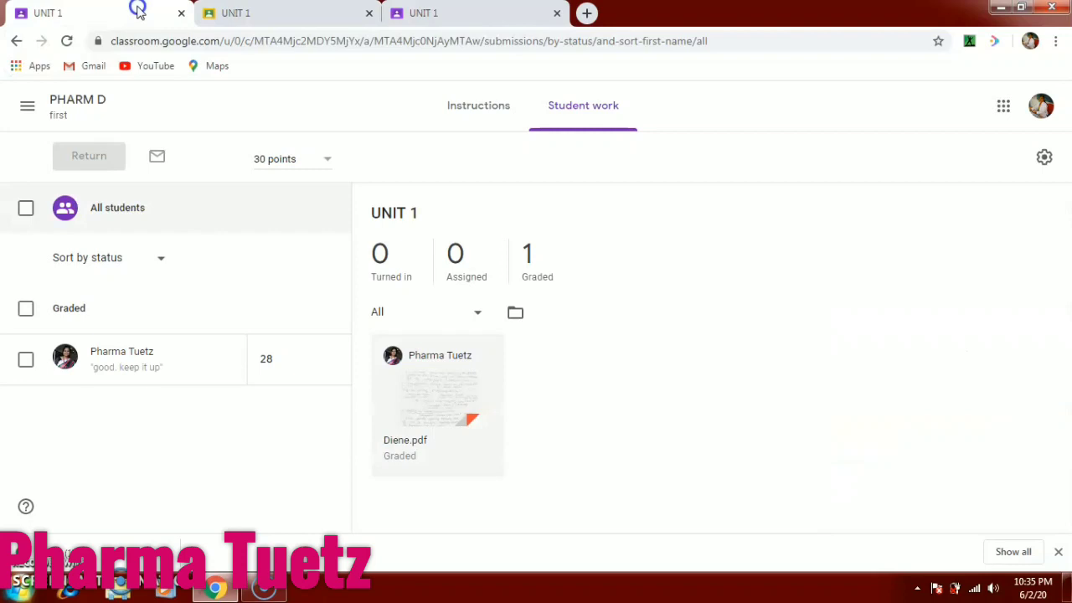
{"action": "left_click", "coordinate": [27, 106]}
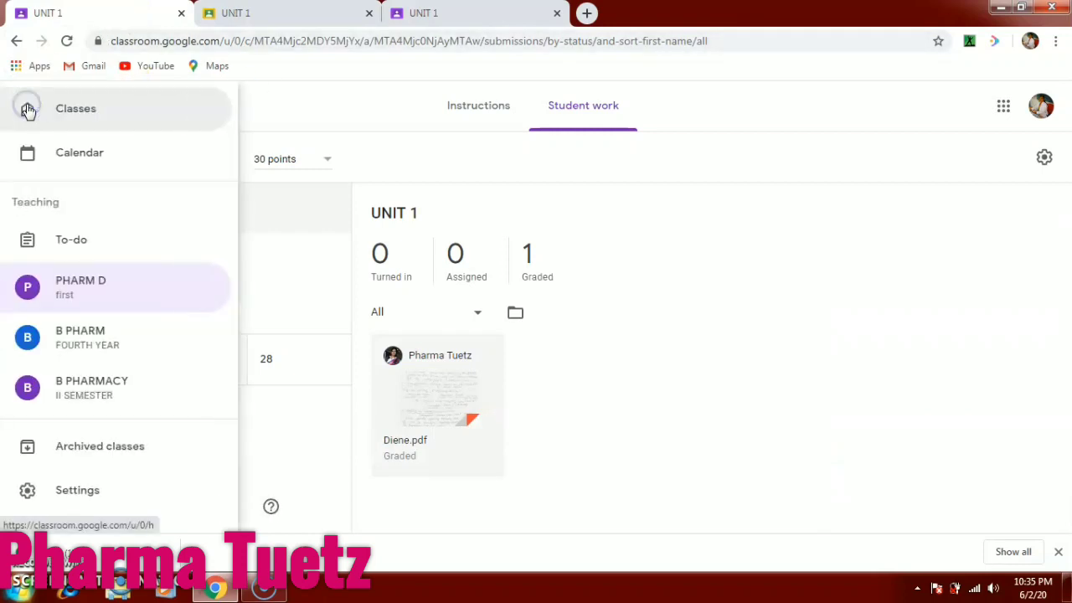
{"action": "left_click", "coordinate": [70, 251]}
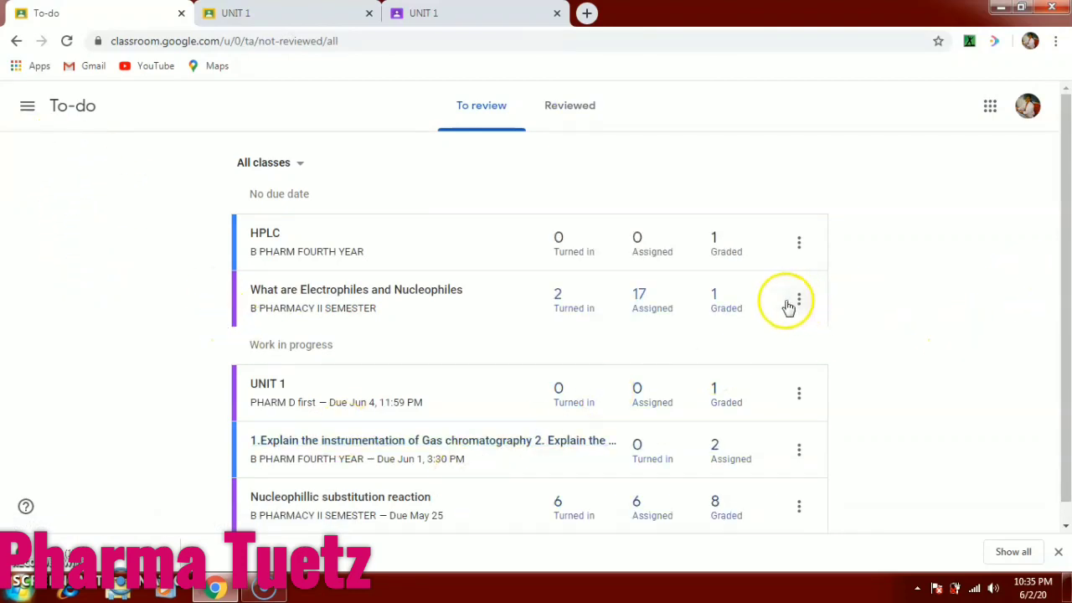
{"action": "left_click_drag", "start_coordinate": [1067, 204], "coordinate": [1068, 269]}
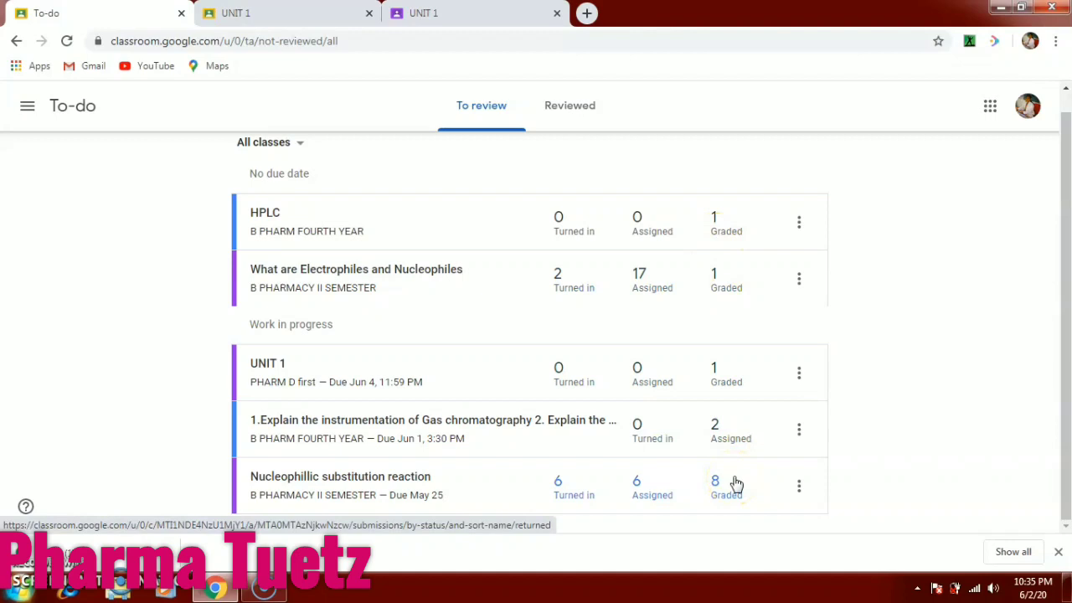
{"action": "left_click", "coordinate": [727, 449]}
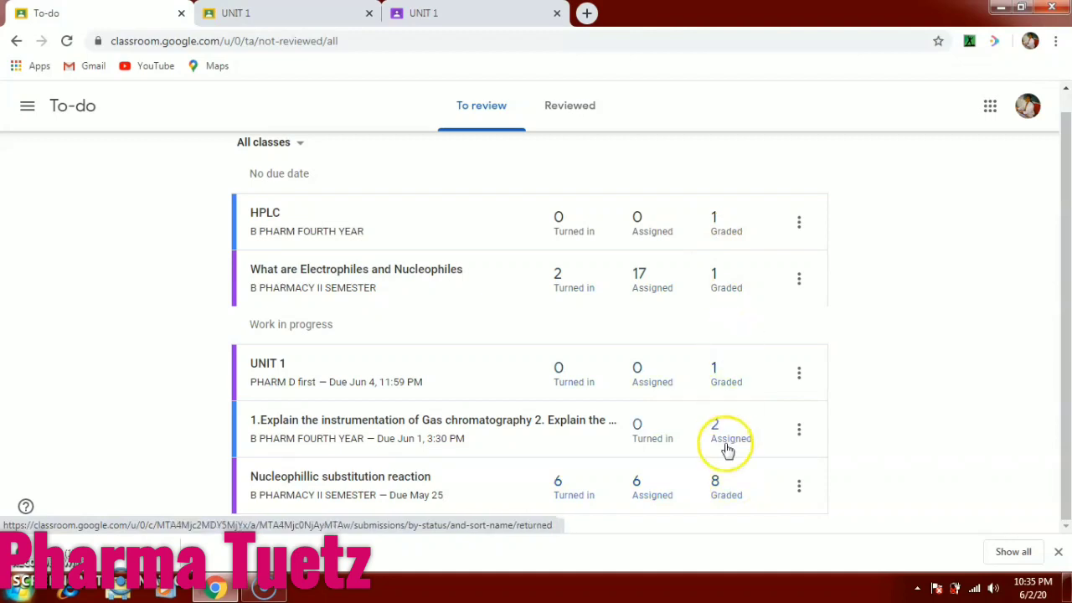
- Mark the B PHARM FOURTH YEAR assignment HPLC as reviewed and display the list of reviewed work
{"action": "left_click", "coordinate": [799, 226]}
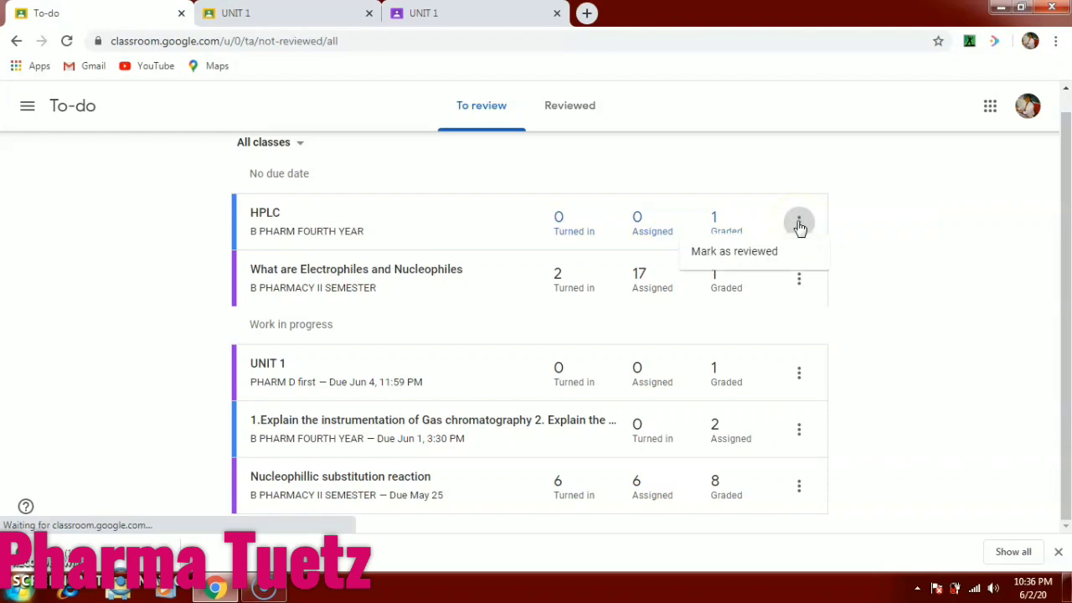
{"action": "left_click", "coordinate": [767, 262]}
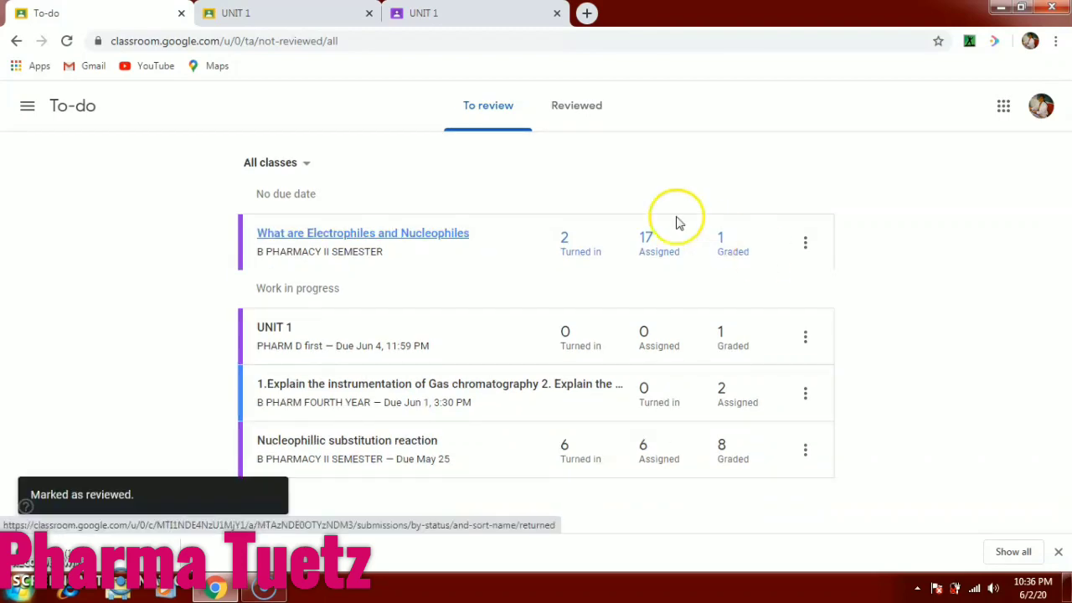
{"action": "left_click", "coordinate": [596, 121]}
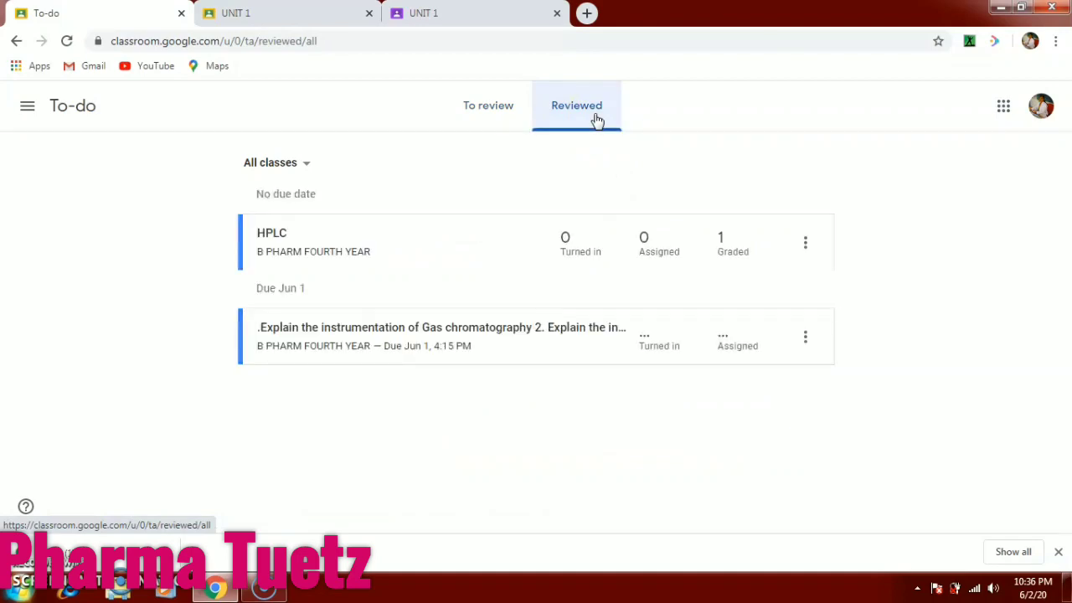
- Go back to the PHARM D class and examine the kinds of classwork that can be created
{"action": "left_click", "coordinate": [26, 107]}
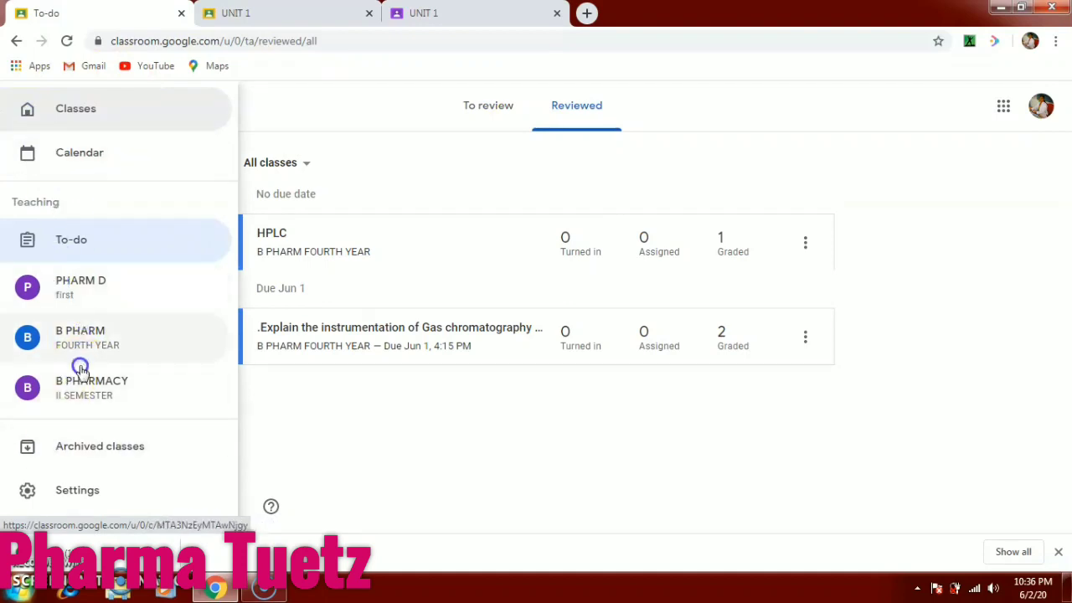
{"action": "left_click", "coordinate": [87, 295]}
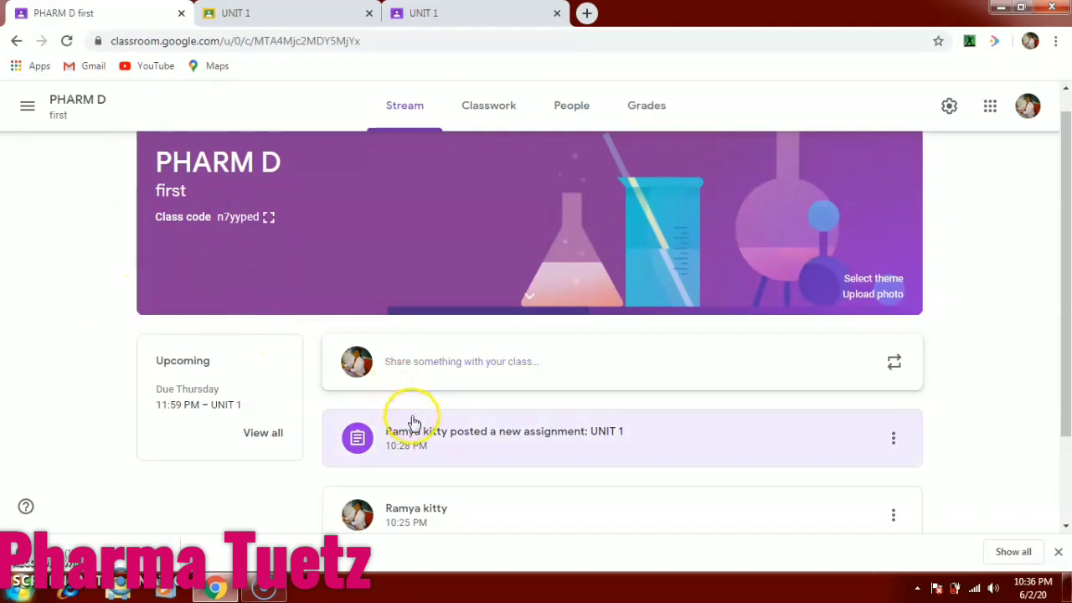
{"action": "left_click", "coordinate": [473, 123]}
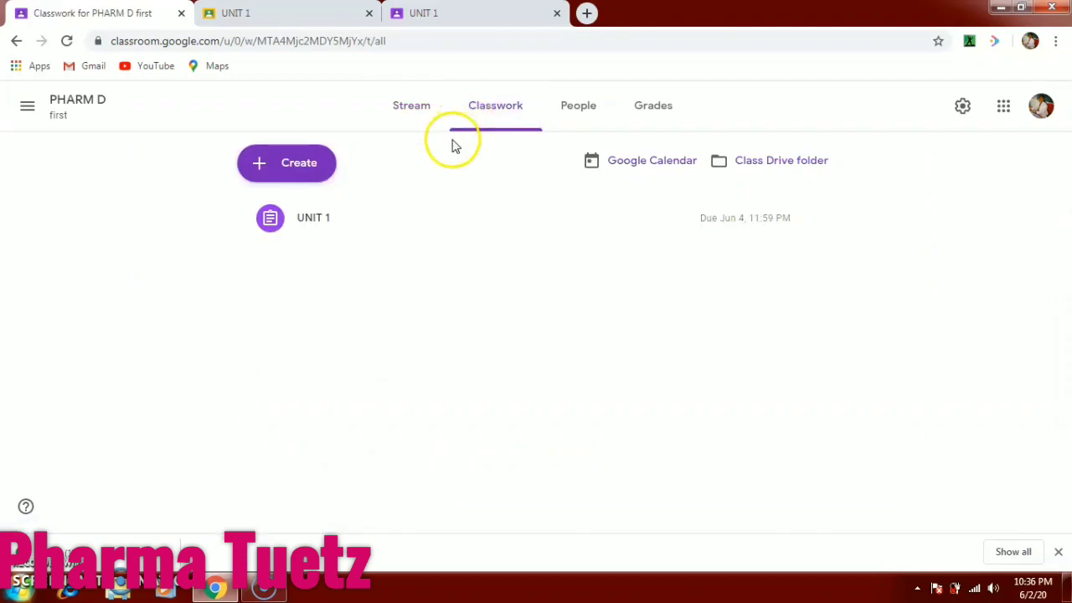
{"action": "left_click", "coordinate": [321, 165]}
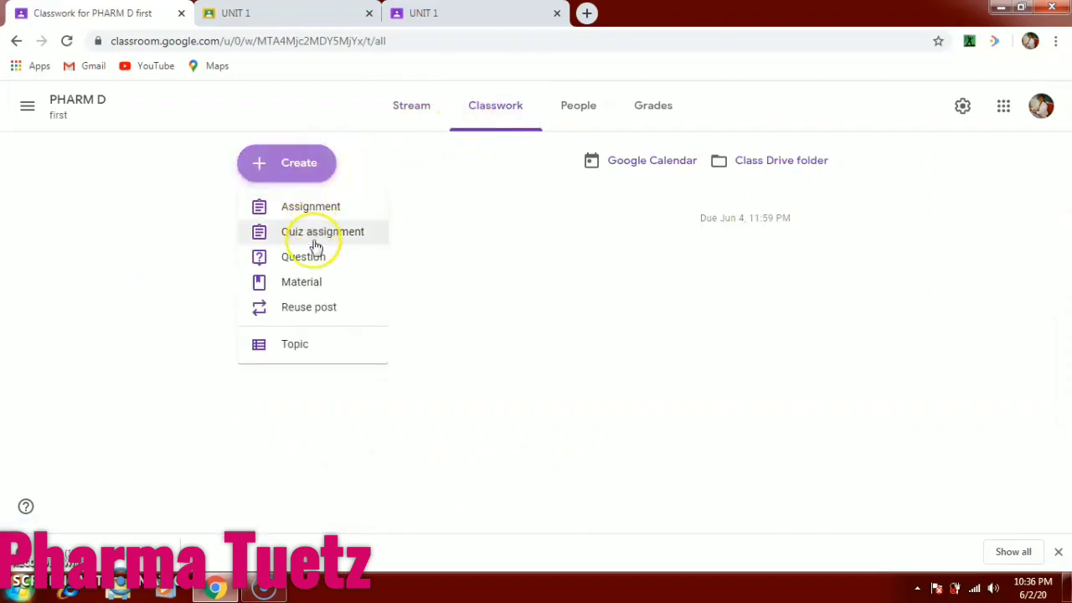
- Examine the PHARM D class's teachers and students and its gradebook, and return to the class stream
{"action": "left_click", "coordinate": [563, 126]}
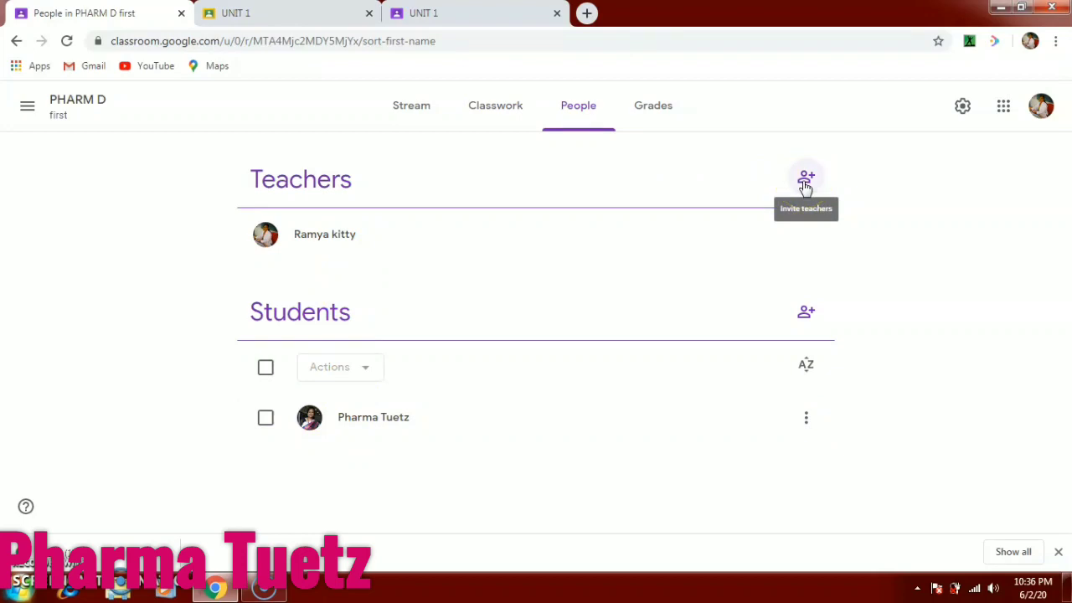
{"action": "left_click", "coordinate": [652, 116]}
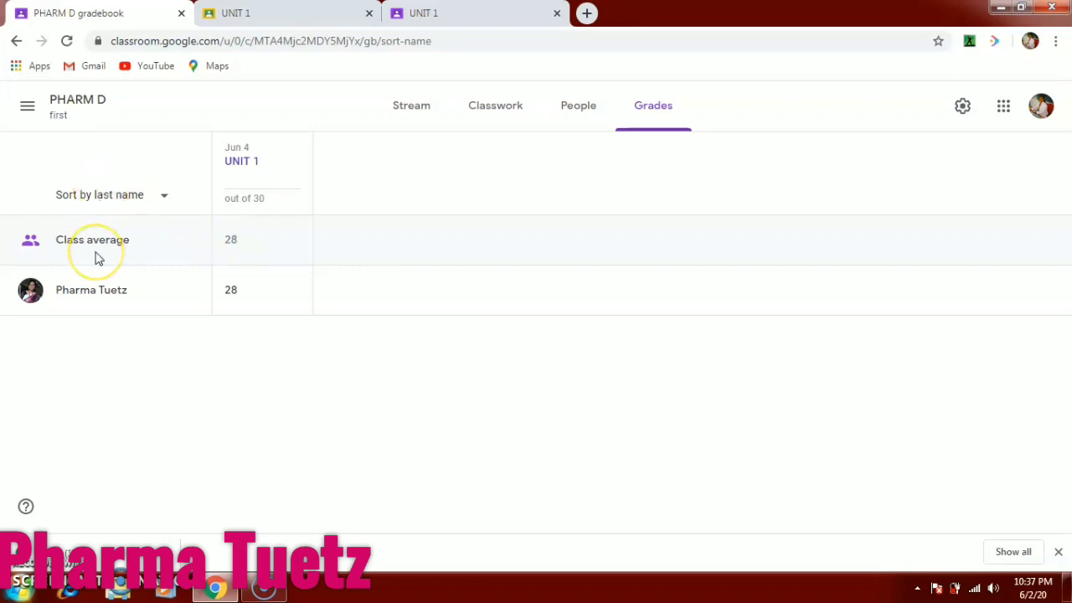
{"action": "left_click", "coordinate": [16, 40]}
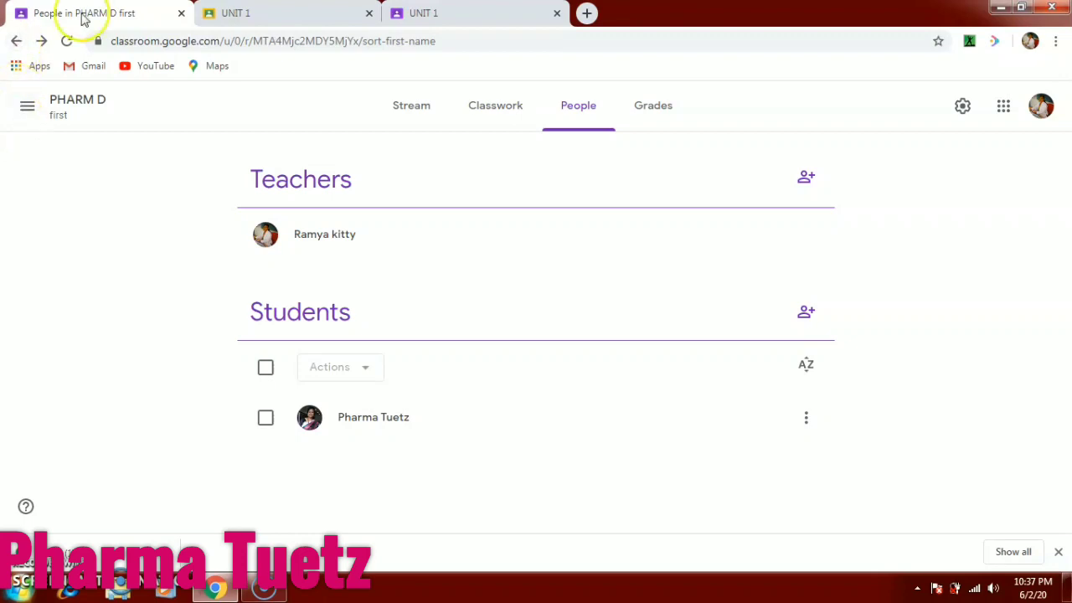
{"action": "left_click", "coordinate": [411, 109]}
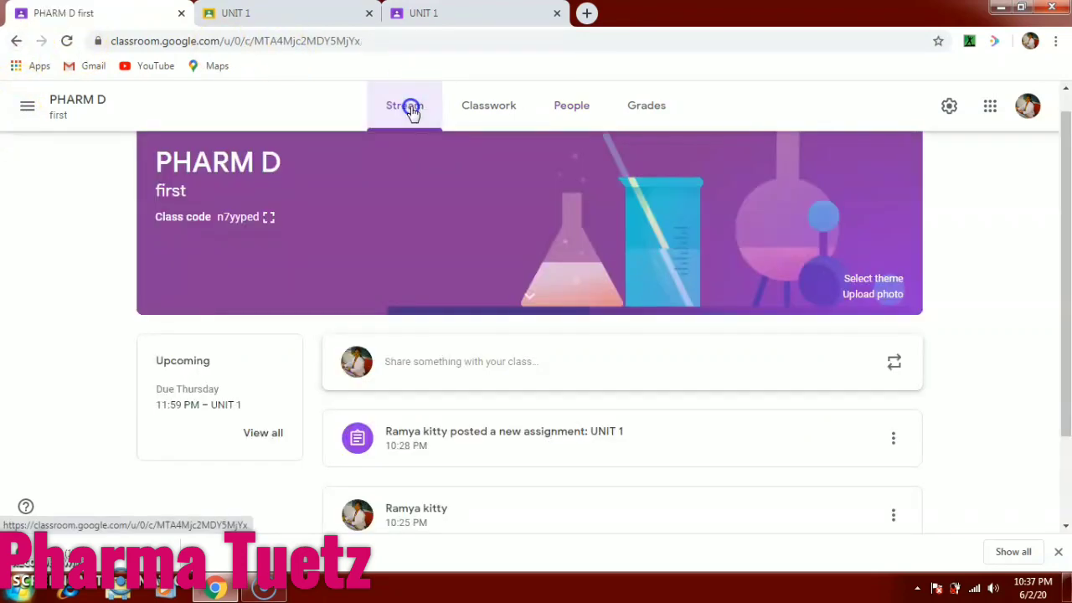